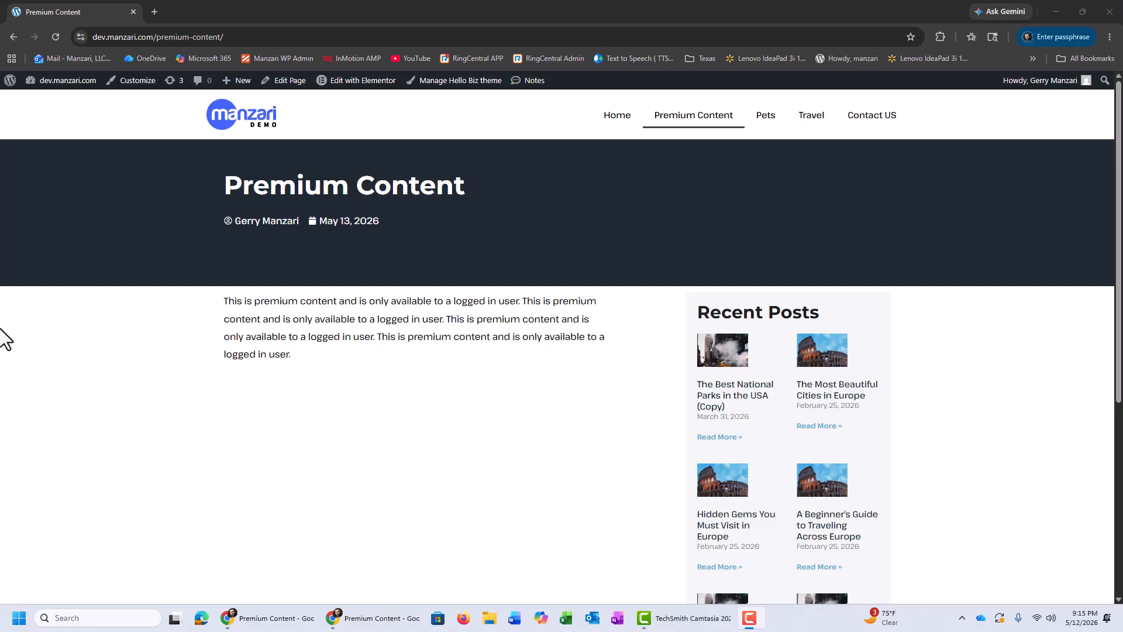
Step: Open the site's plugin installer from the WordPress dashboard and search for "content control"
click(65, 96)
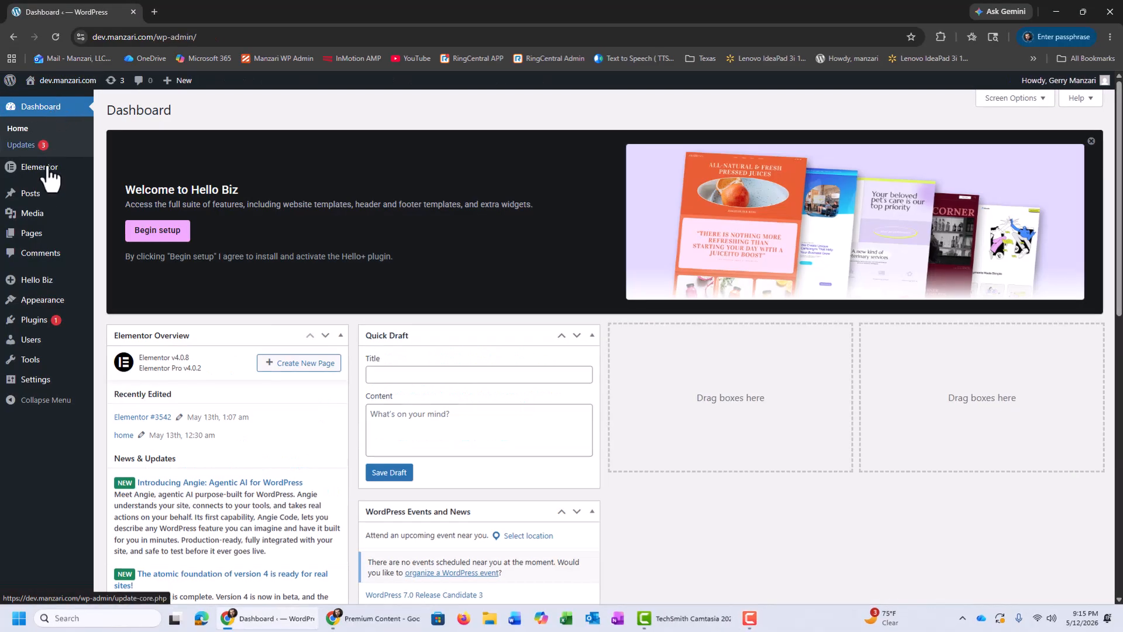
mouse_move(43, 319)
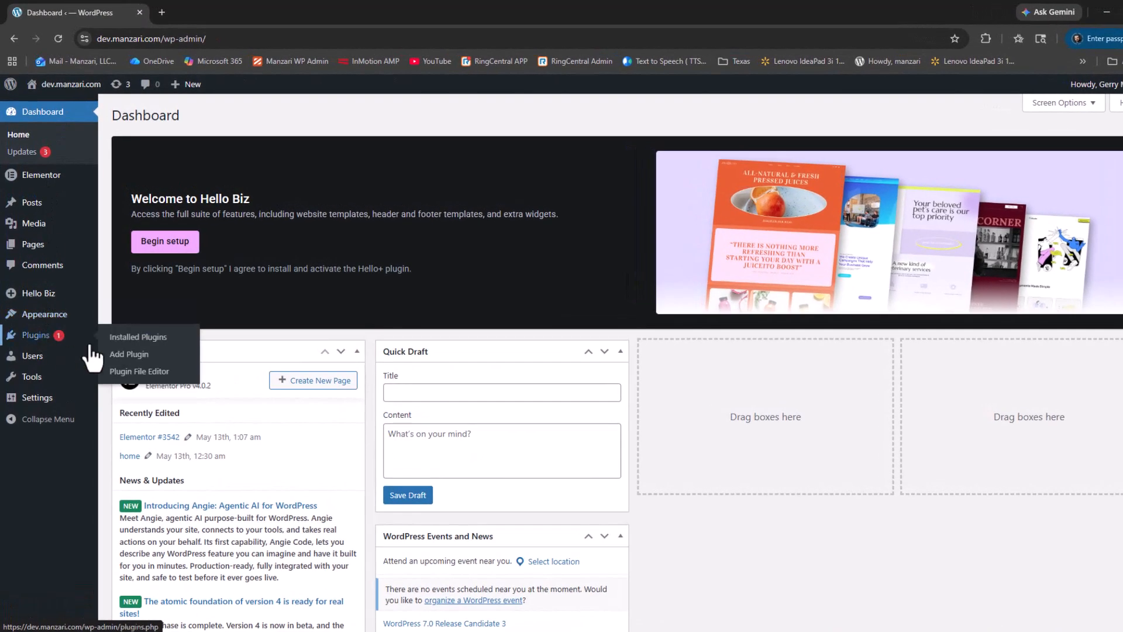
click(107, 350)
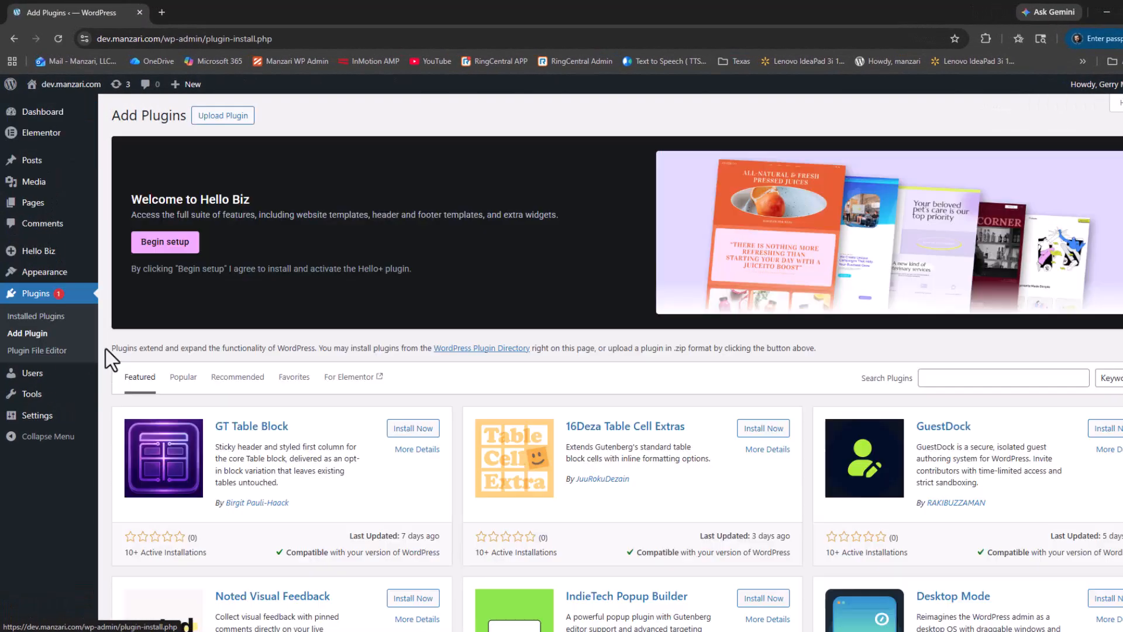
click(949, 378)
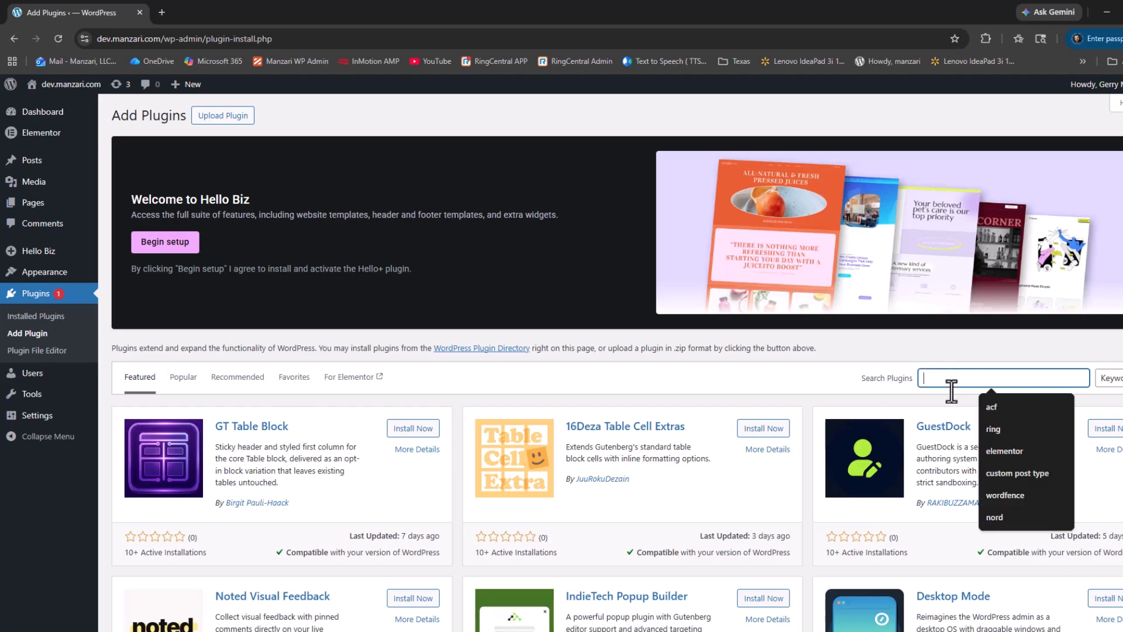
text(content control)
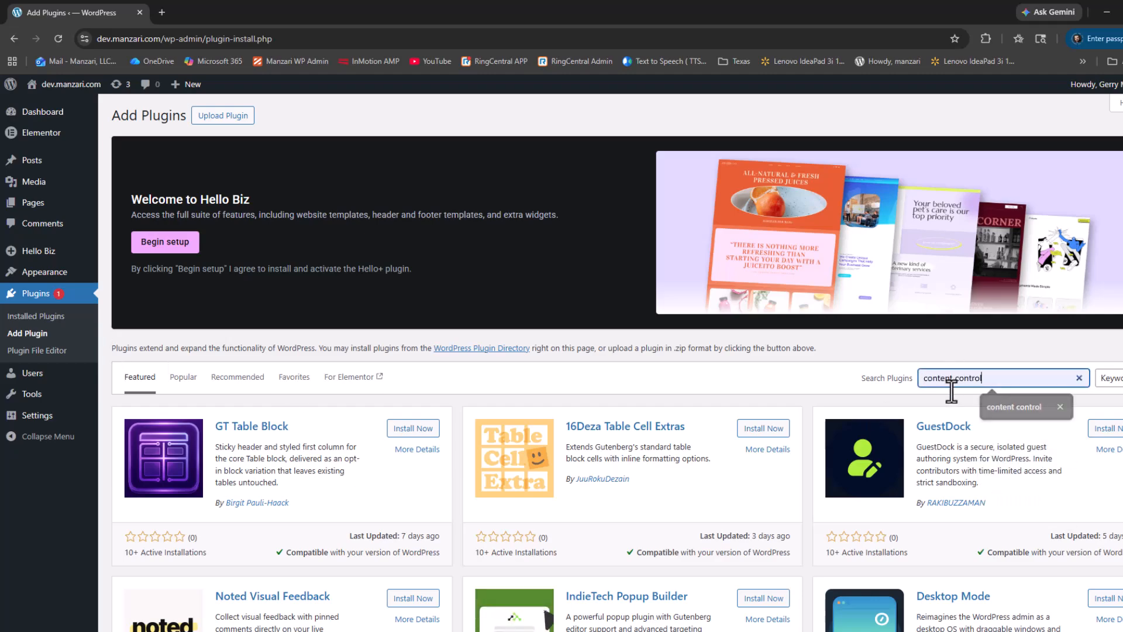
key(Return)
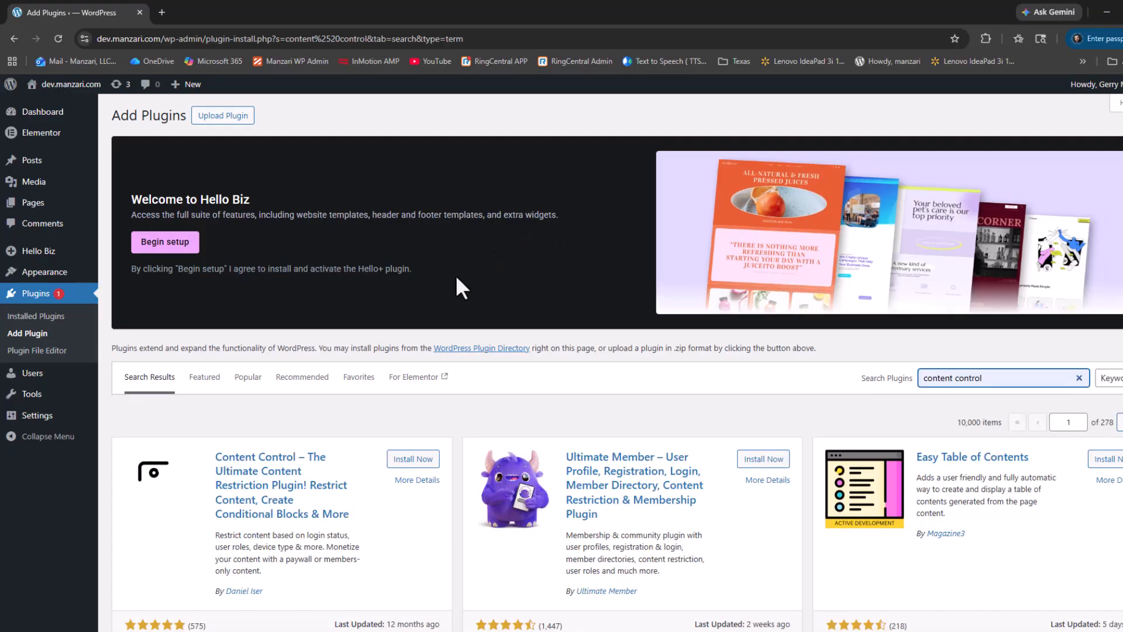
Step: Install and activate the plugin "Content Control – The Ultimate Content Restriction Plugin"
scroll(346, 243, down, 2)
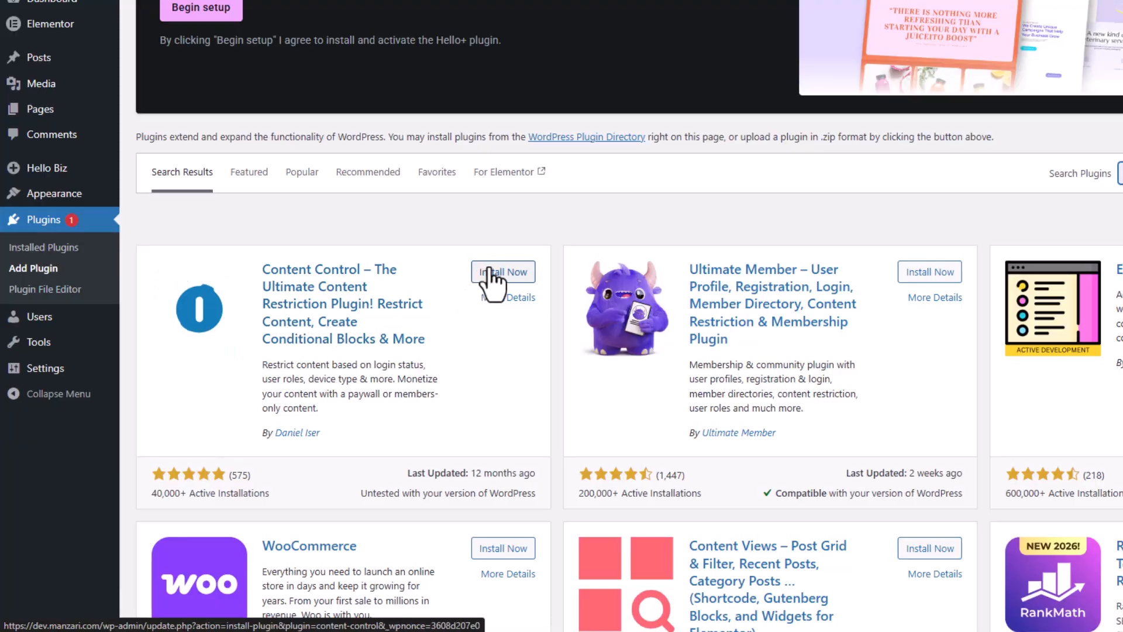
drag(489, 270, 493, 271)
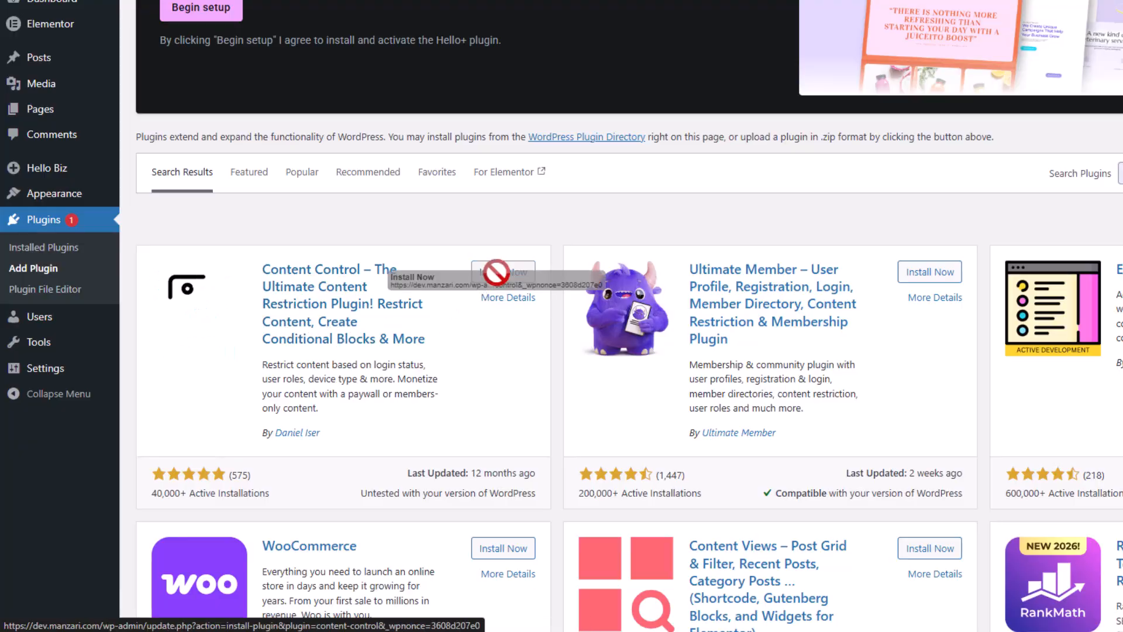
click(494, 272)
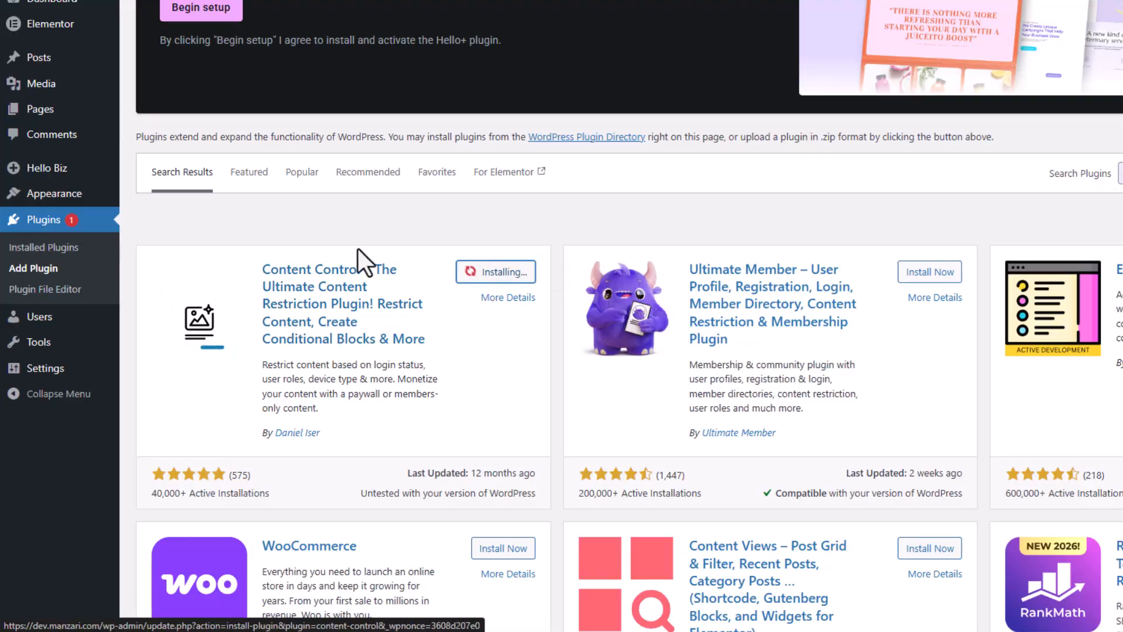
click(513, 278)
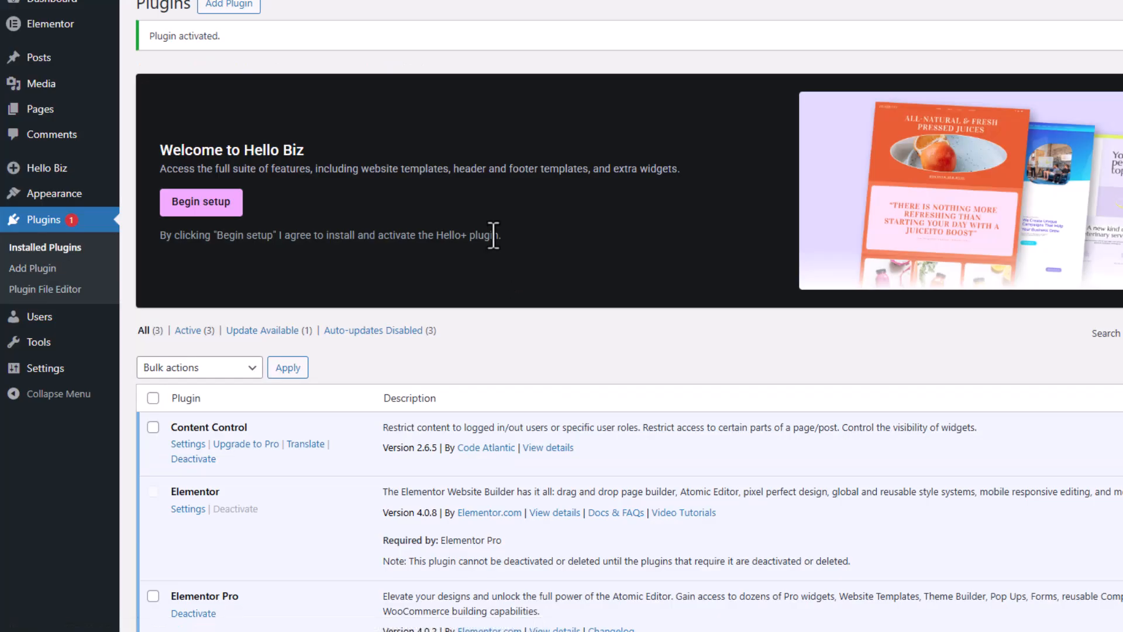
Step: Open the settings page of the Content Control plugin
scroll(493, 236, down, 2)
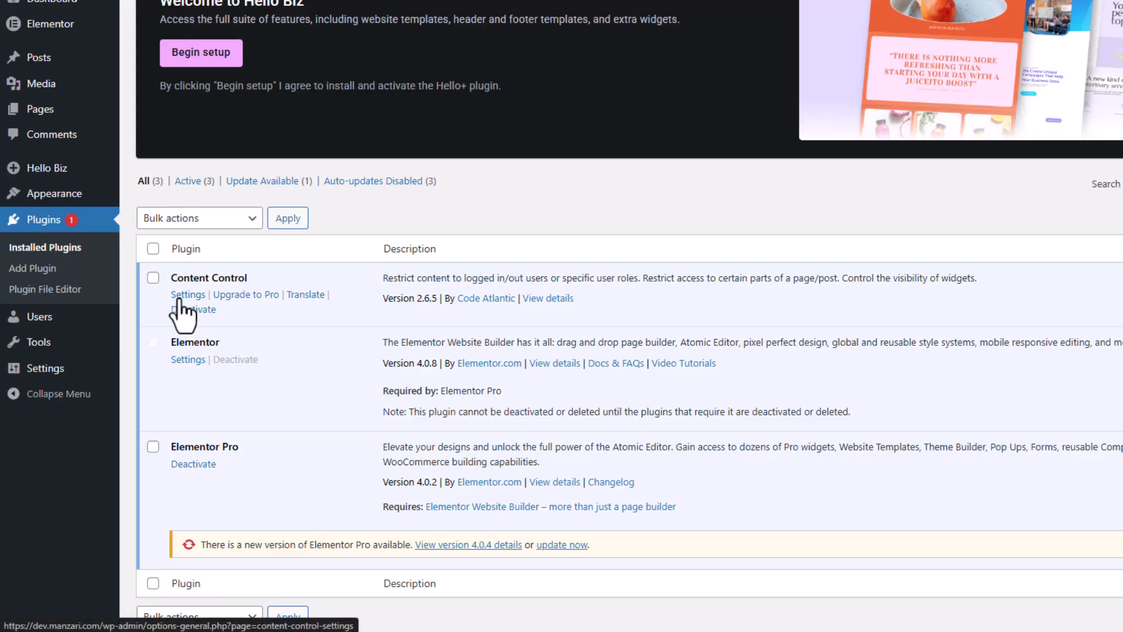
mouse_move(59, 379)
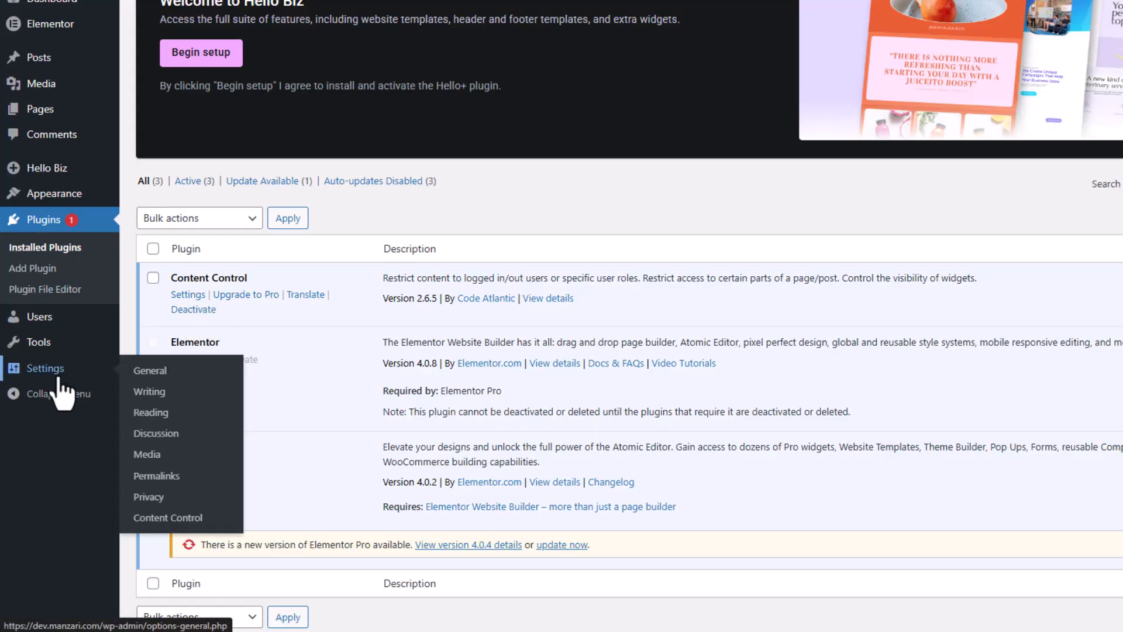
click(165, 517)
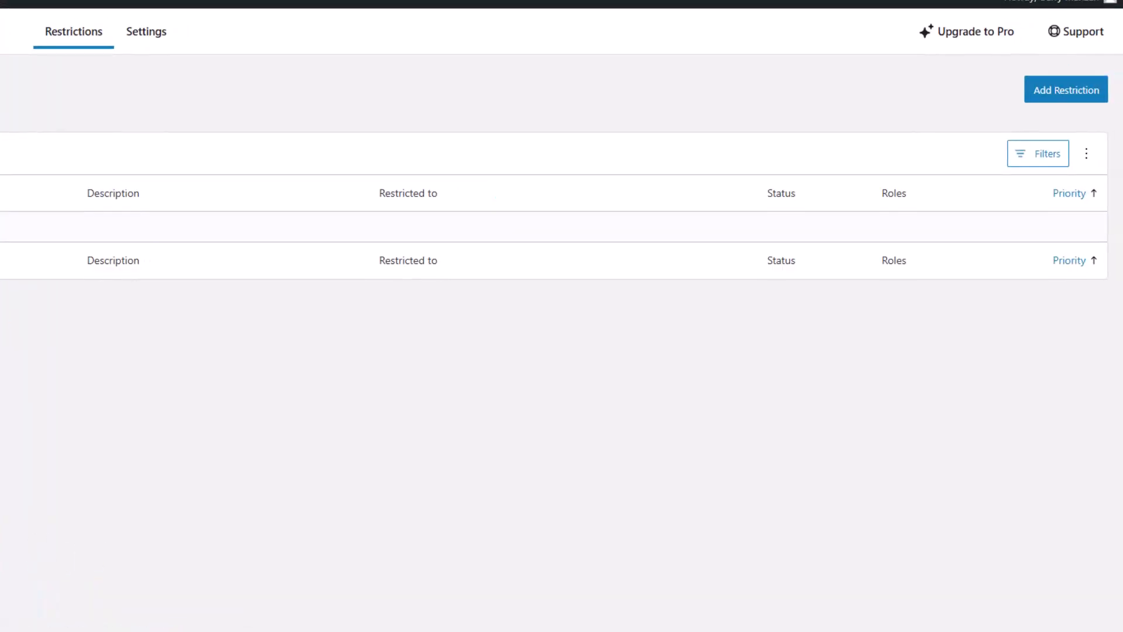
Step: Start a new restriction named "Premium Content", keeping Logged In Users as the audience
click(1057, 99)
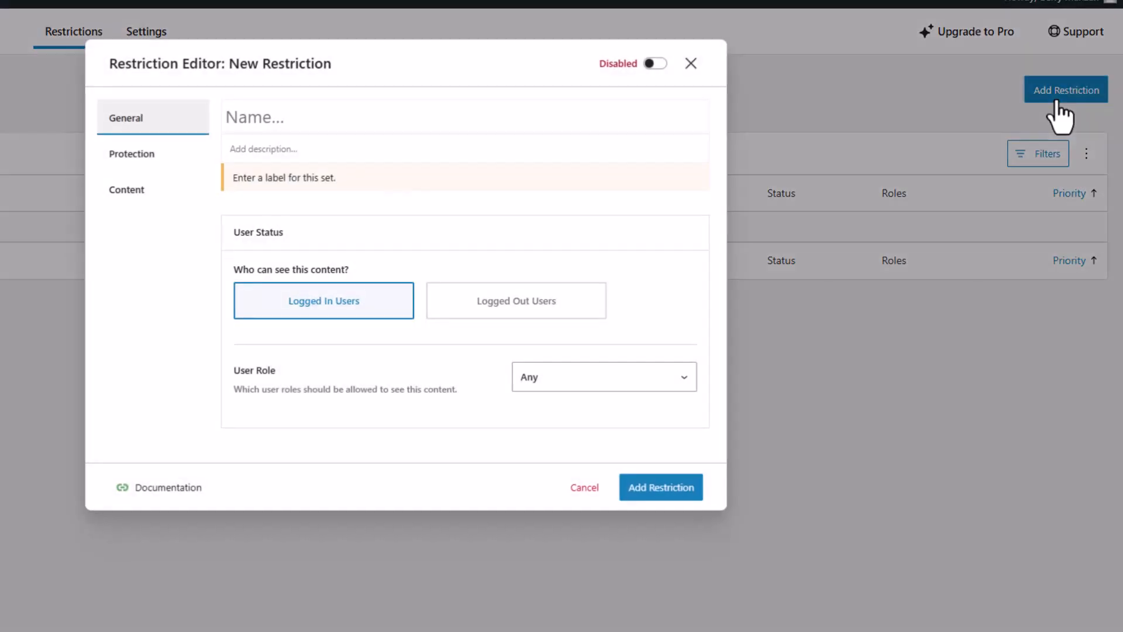
click(315, 124)
click(322, 152)
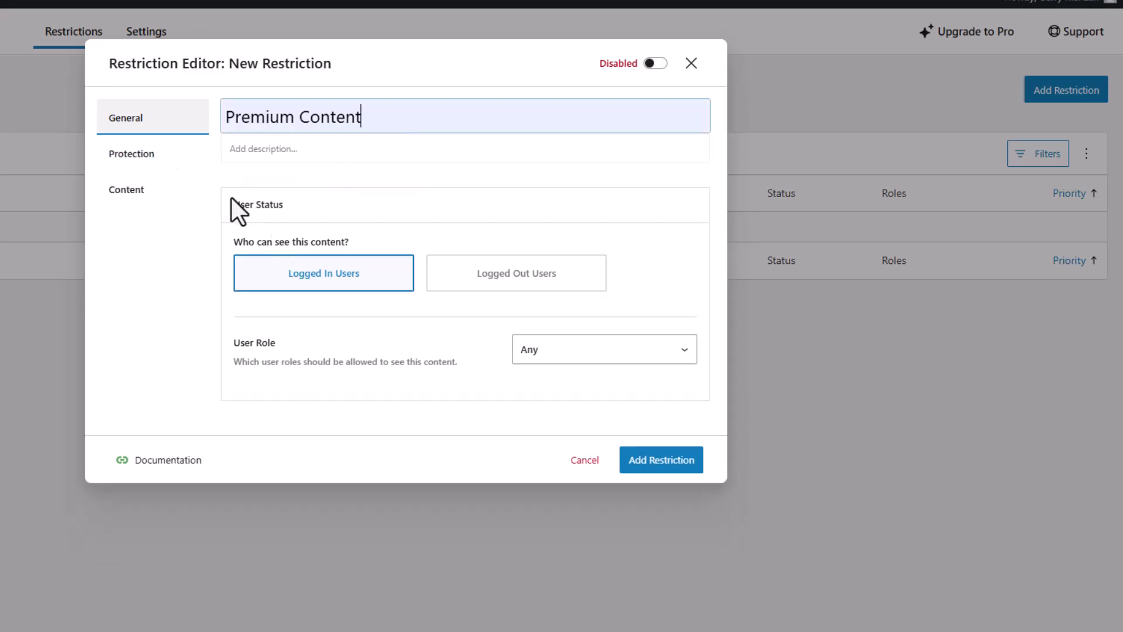
drag(232, 203, 320, 215)
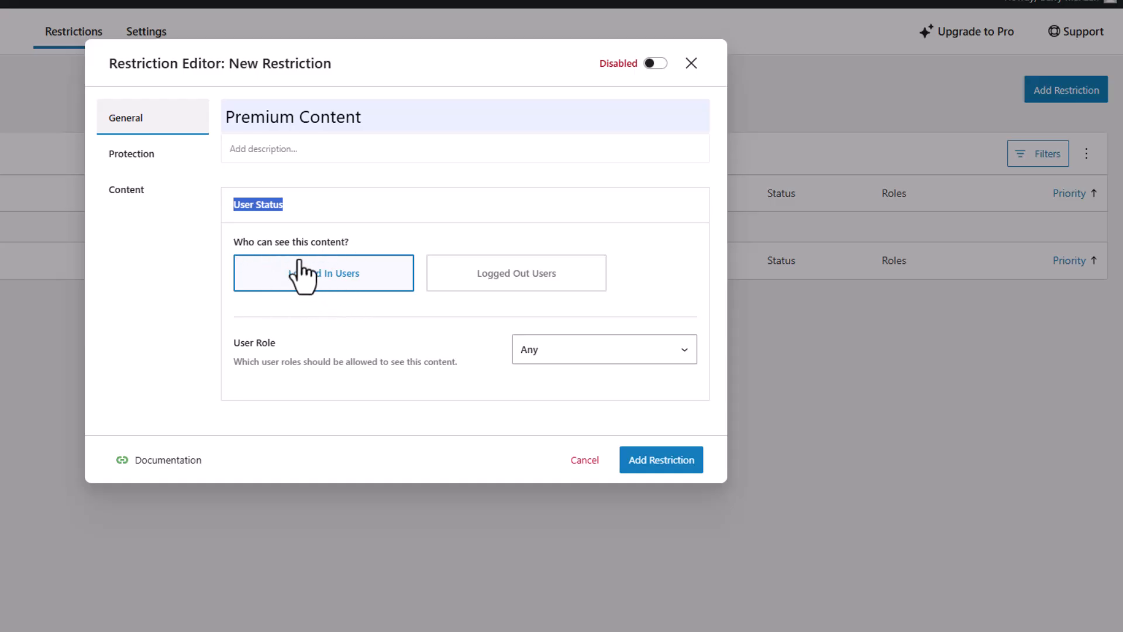
Step: Switch the restriction's user role to Matching to examine the selectable roles, and return it to Any
click(575, 356)
click(560, 393)
scroll(537, 380, down, 1)
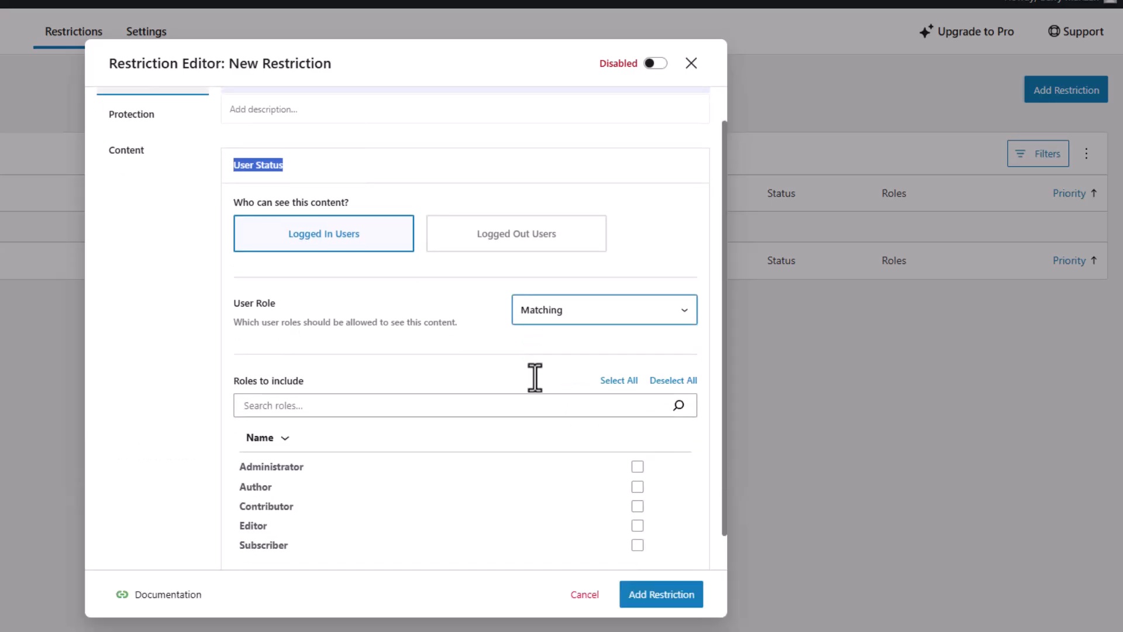
scroll(535, 378, down, 1)
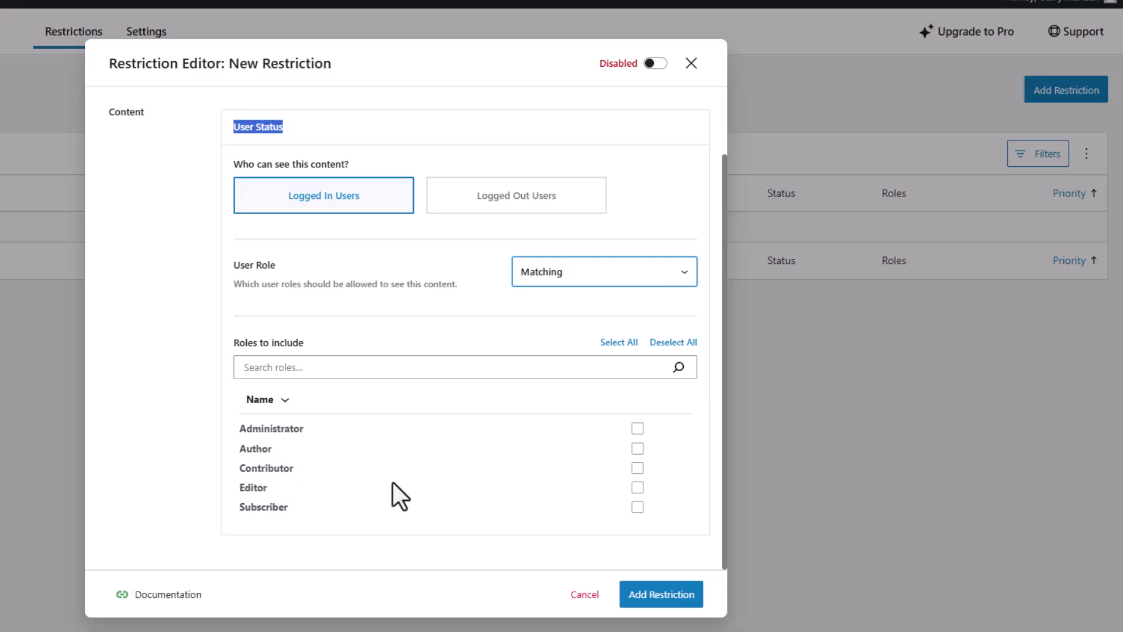
click(546, 275)
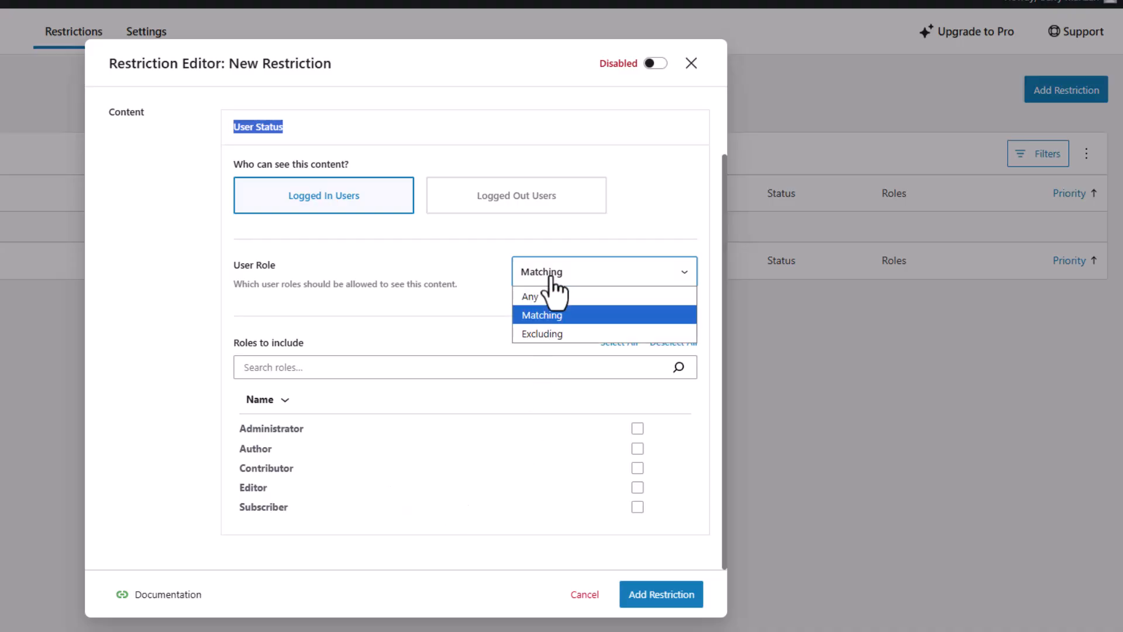
click(546, 294)
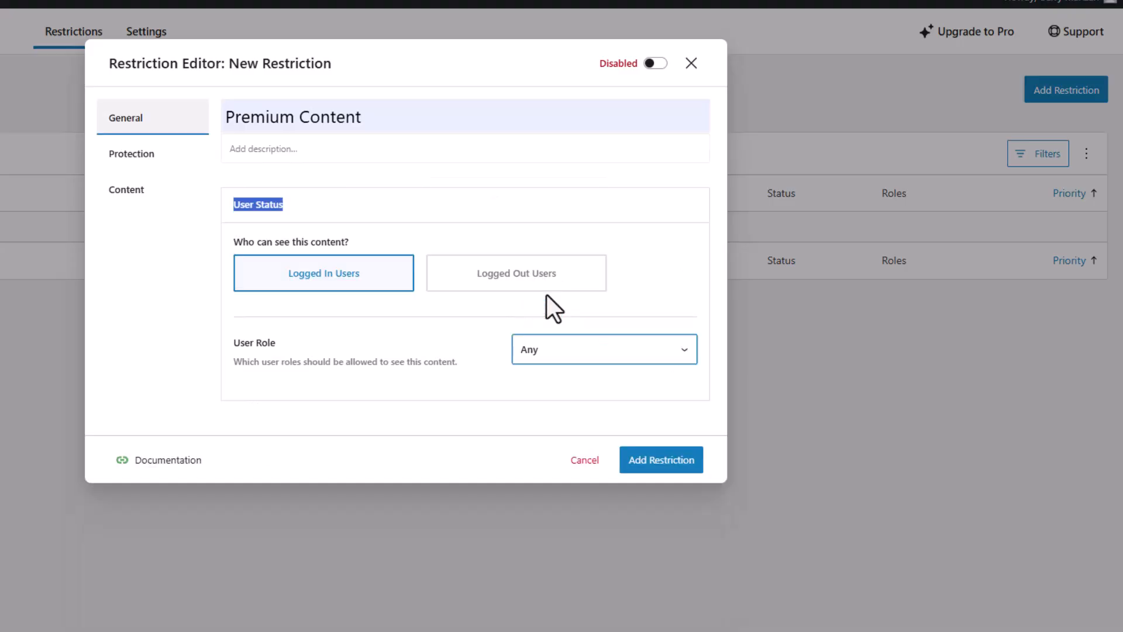
Step: Review the restriction's protection options and add the content rule "Content Is A Page with ID"
click(134, 159)
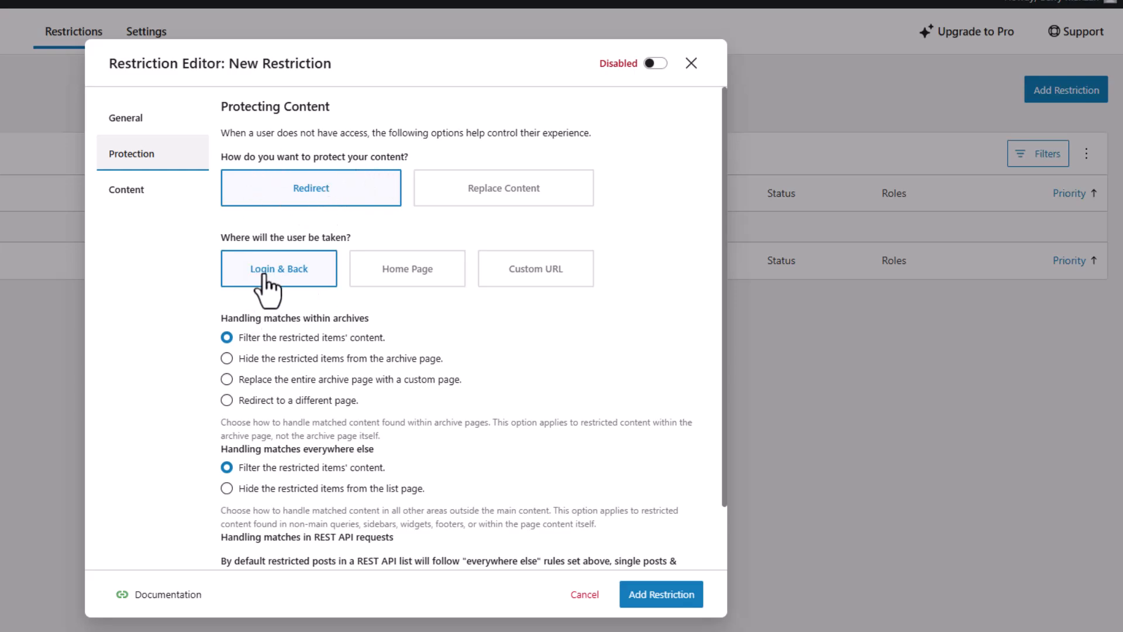
click(130, 192)
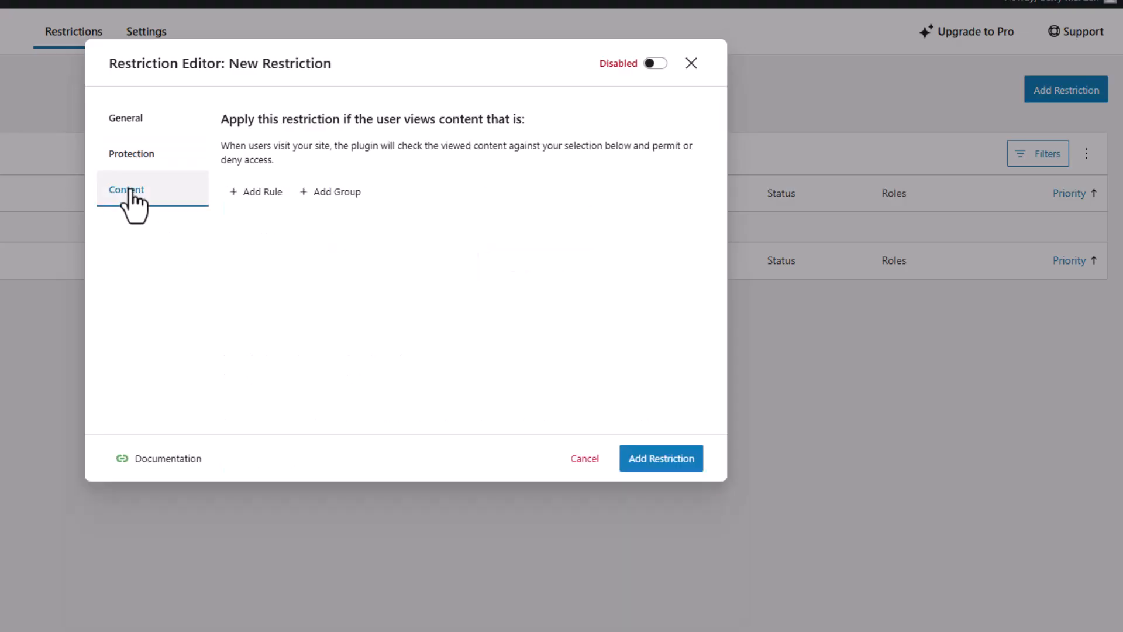
click(258, 194)
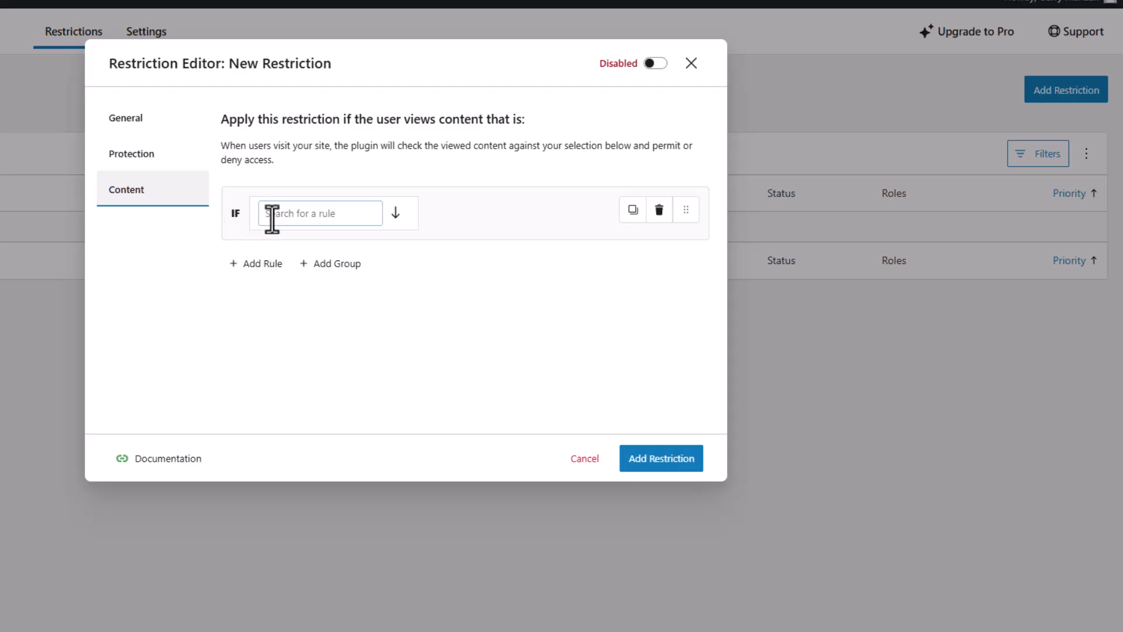
click(291, 213)
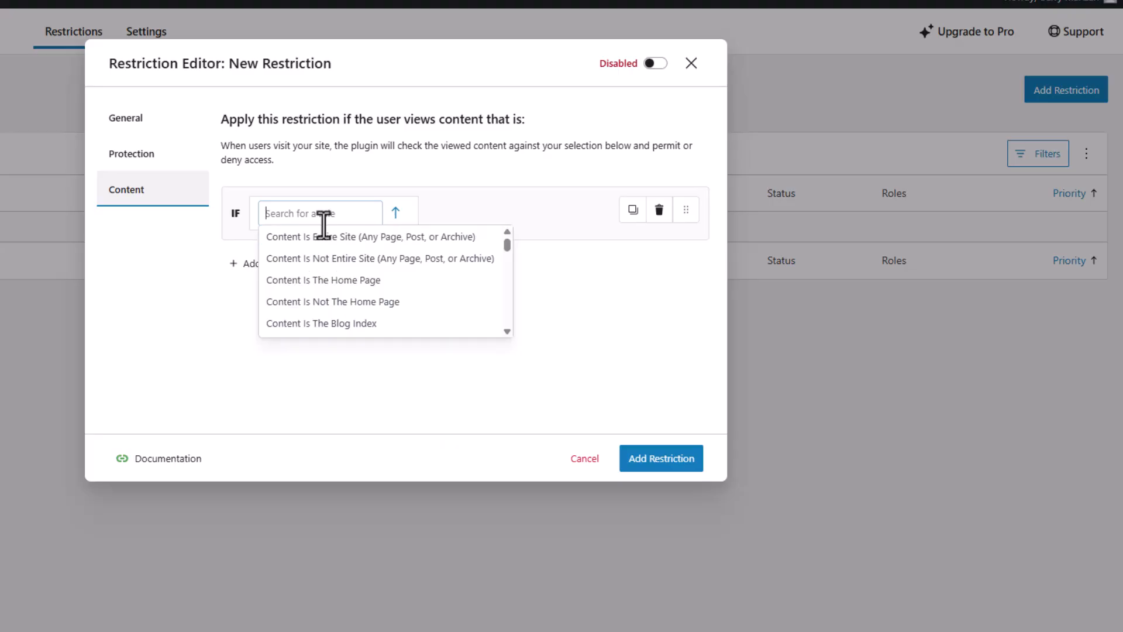
click(508, 335)
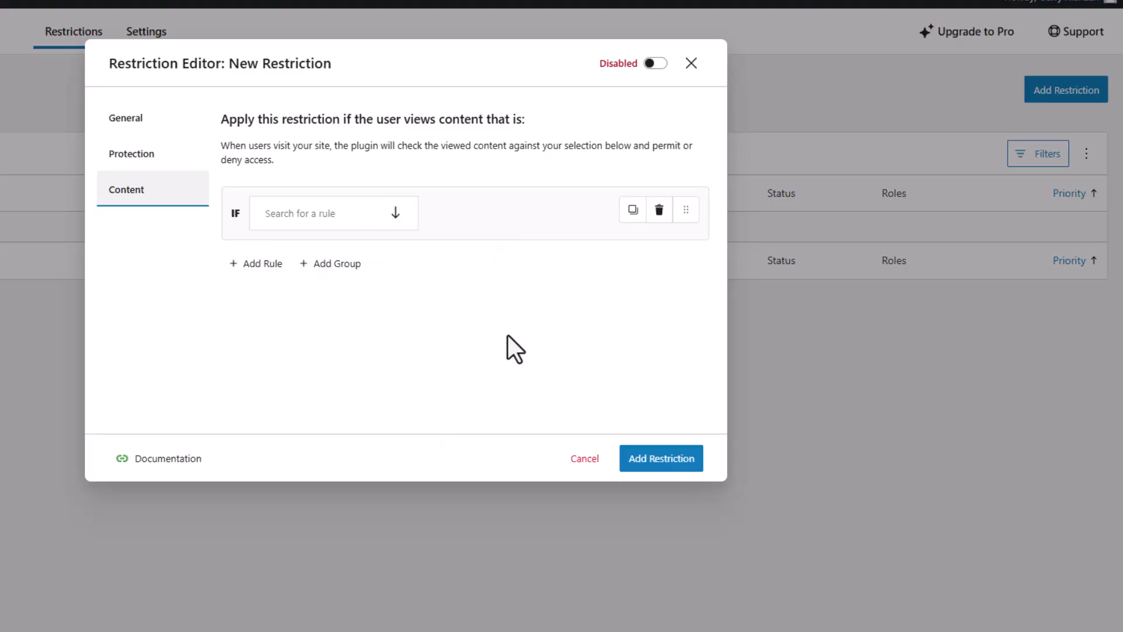
click(398, 222)
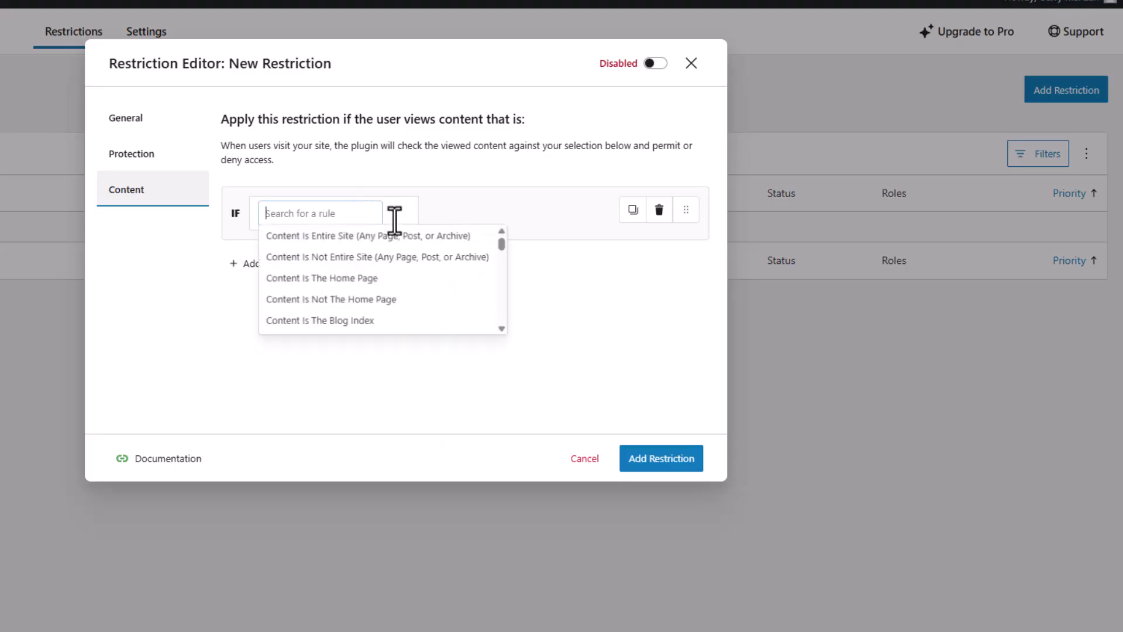
click(509, 247)
click(329, 212)
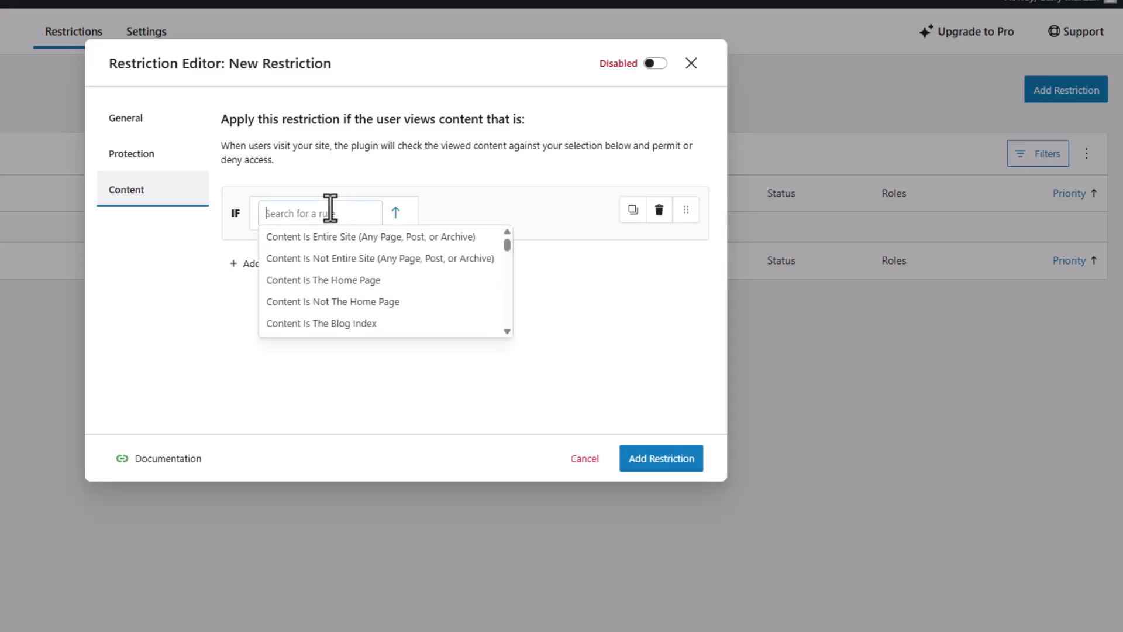
text(page id)
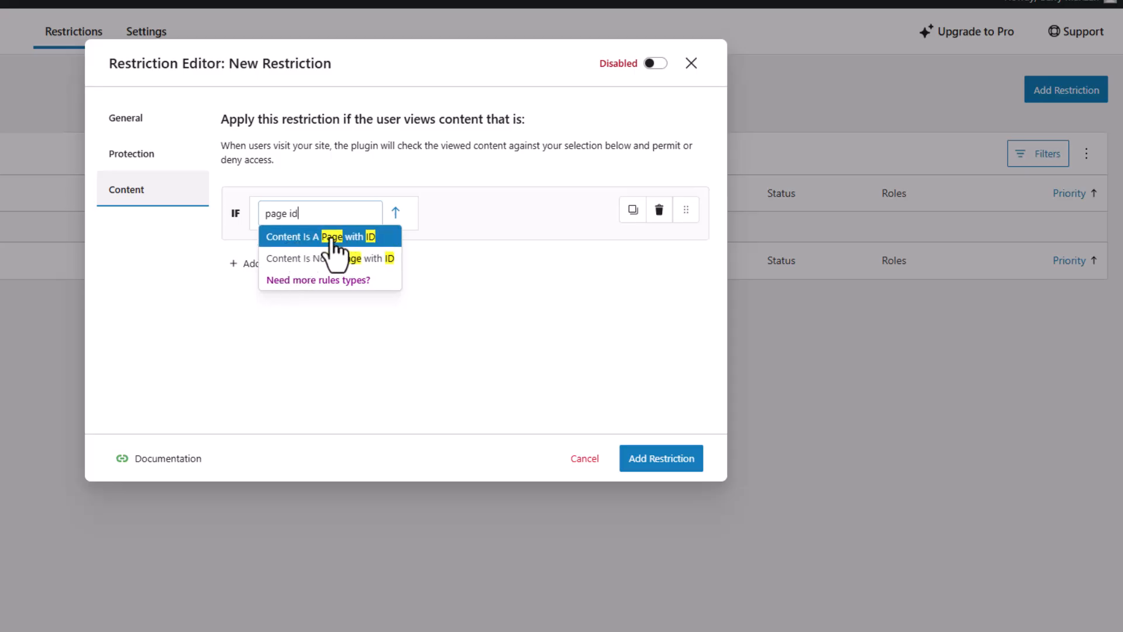
click(331, 238)
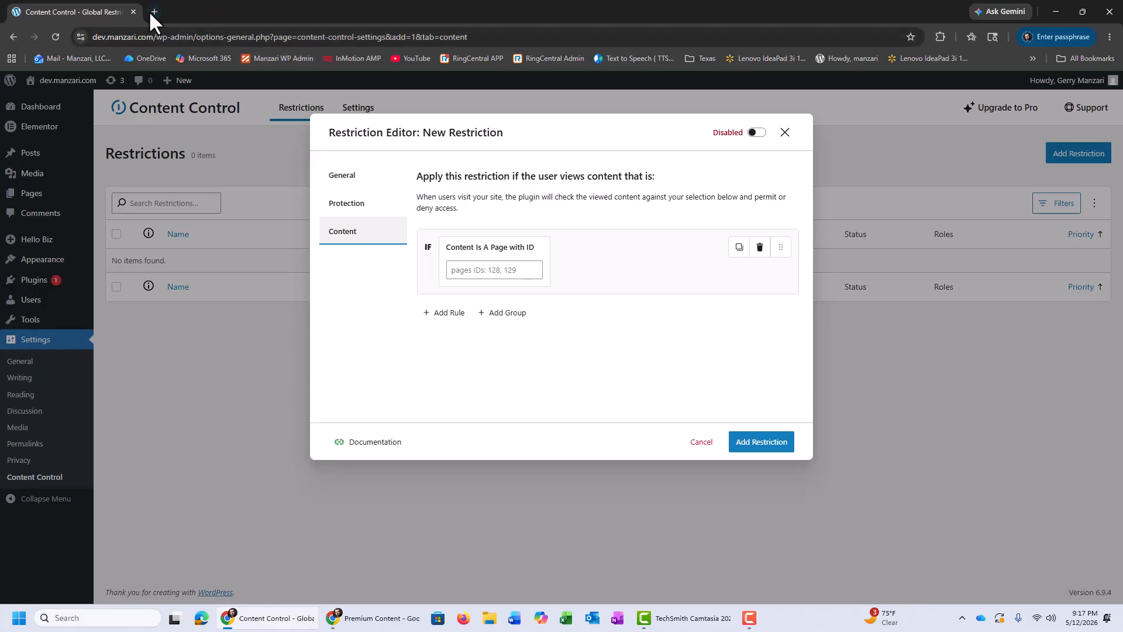
Step: Open dev.manzari.com in a new browser tab and go to the list of all pages in its WordPress admin
click(150, 11)
text(dev.manzari.com)
key(Return)
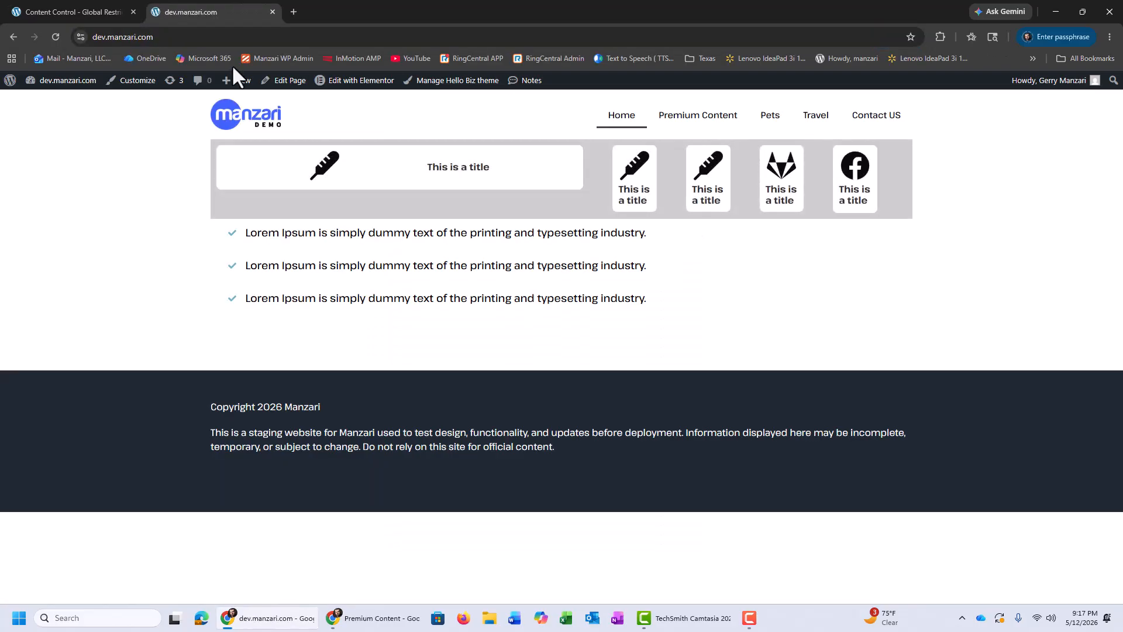
click(48, 80)
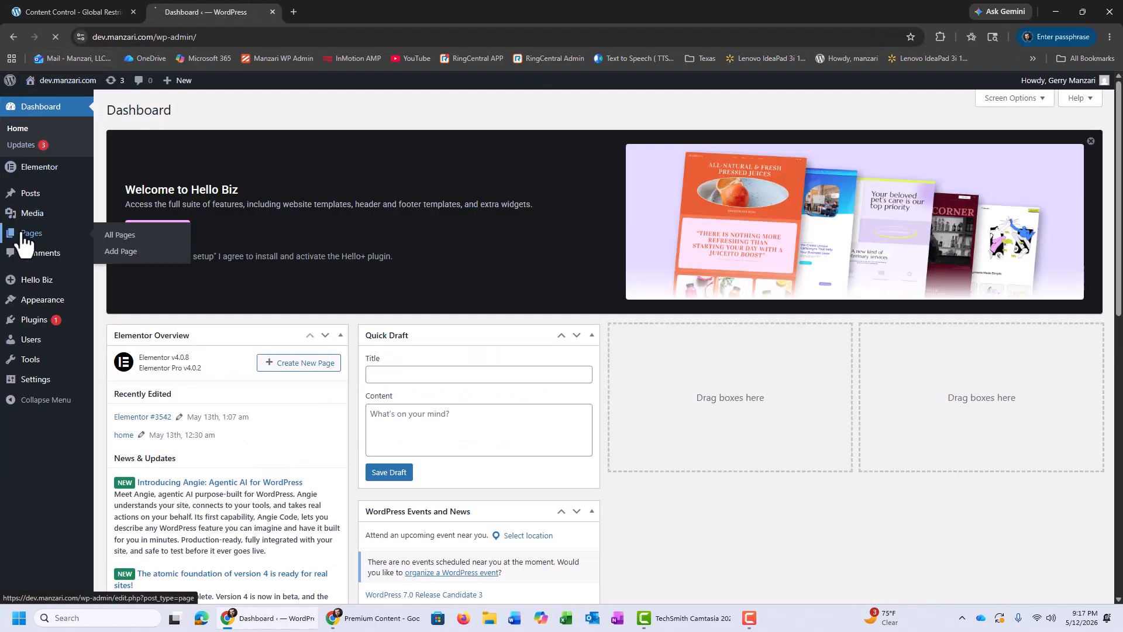
click(30, 225)
scroll(244, 287, down, 3)
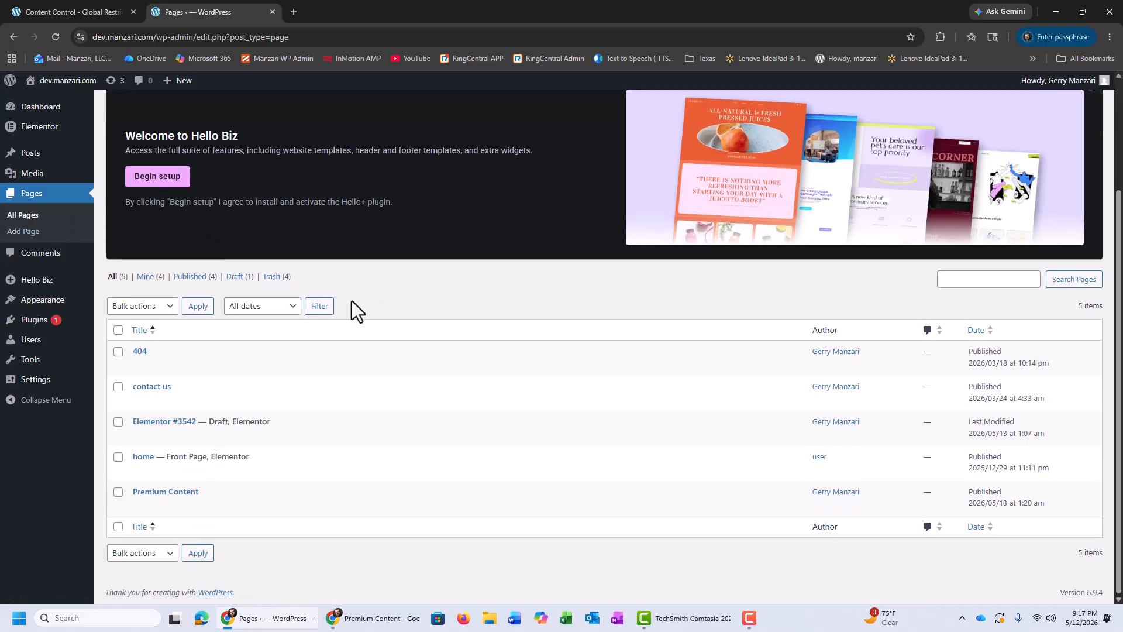
Step: Open the Premium Content page for editing and select the post ID in its web address
mouse_move(150, 511)
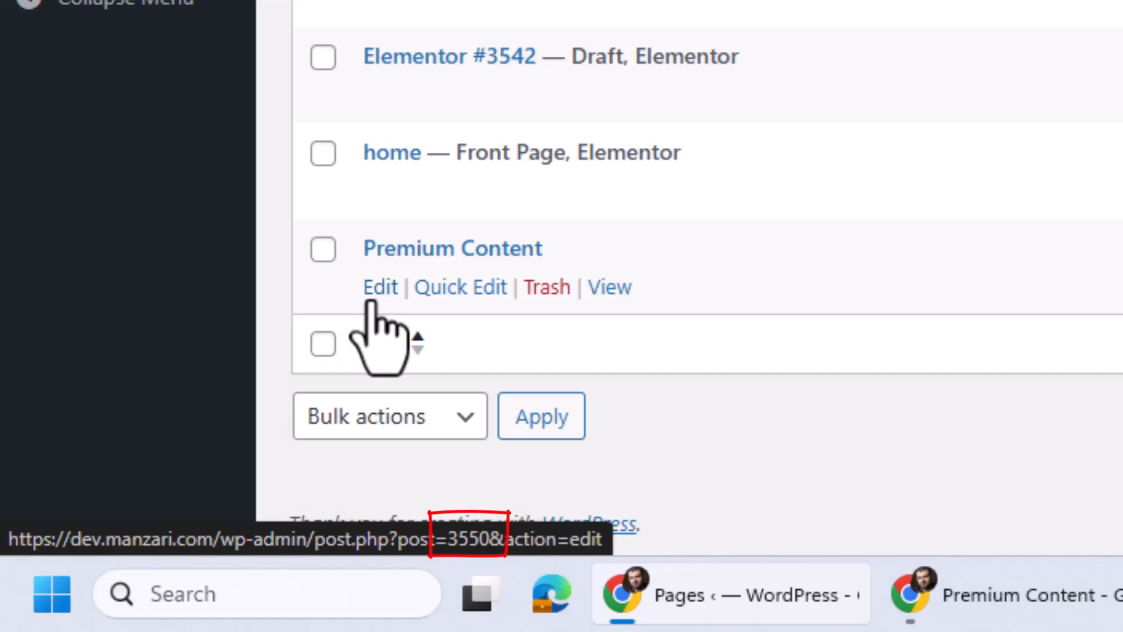
click(370, 300)
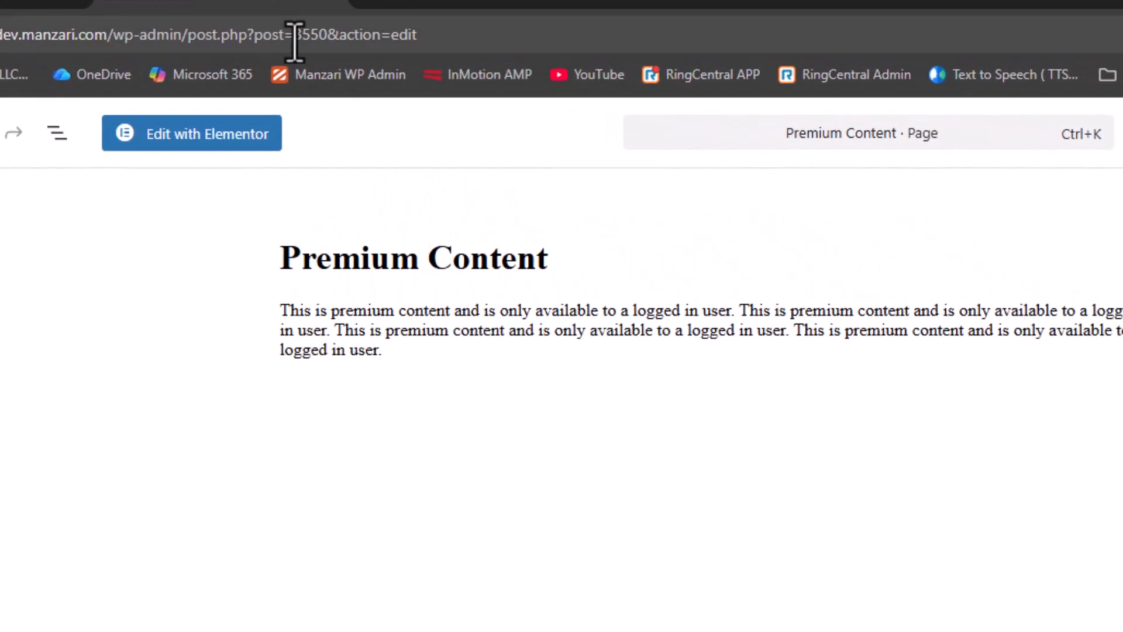
click(313, 36)
click(346, 36)
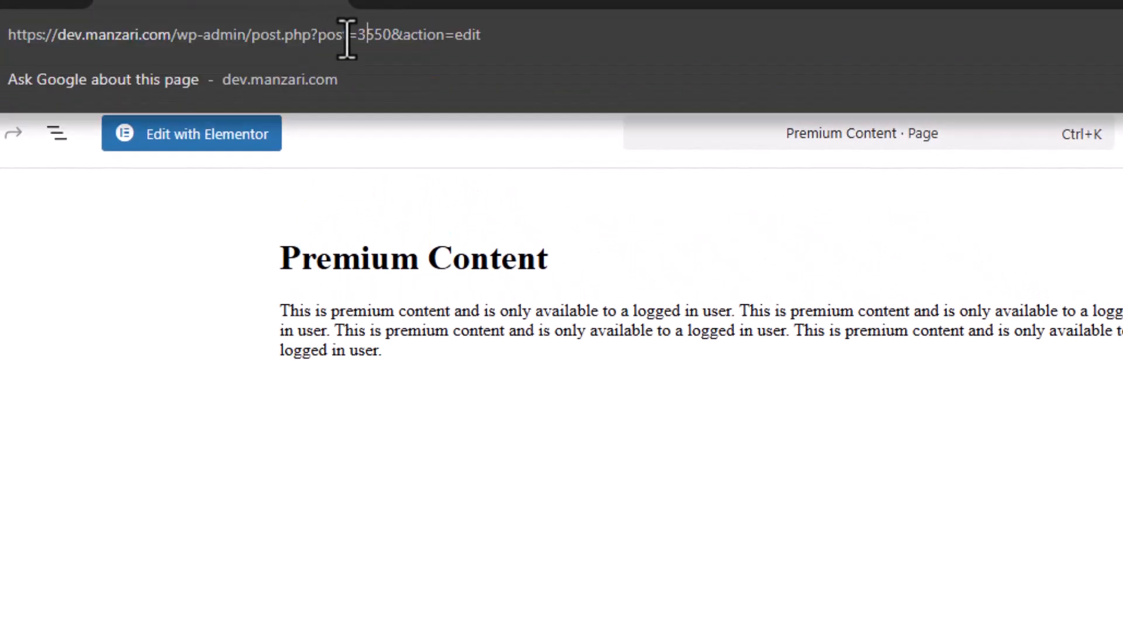
double_click(359, 42)
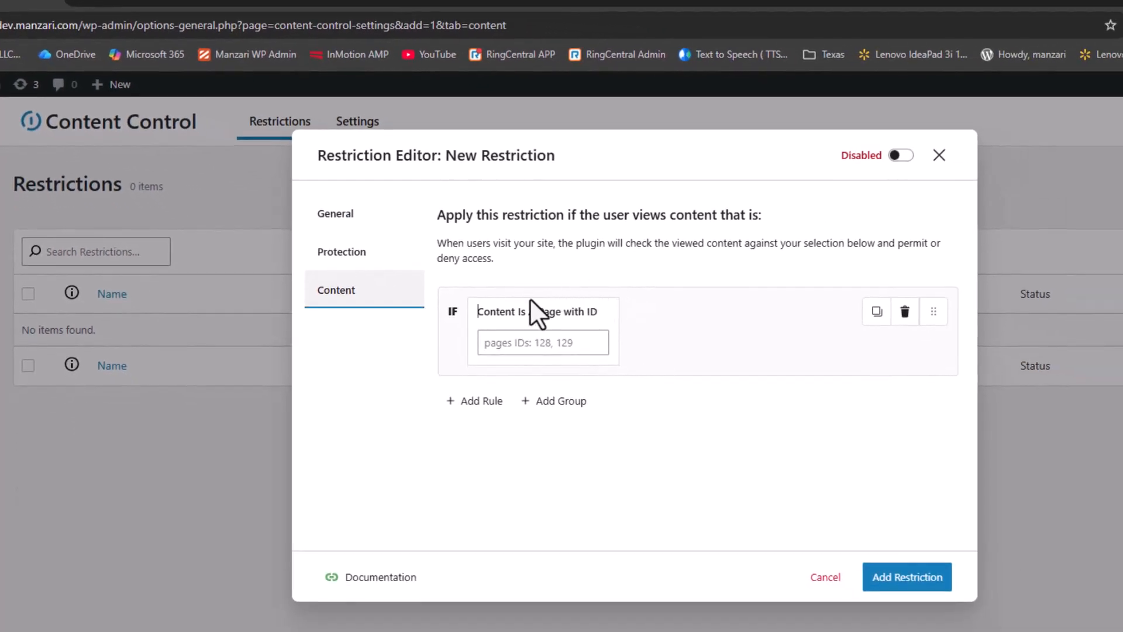
Step: Return to the restriction editor and set the page ID in the content rule to 3550
click(504, 342)
text(3550)
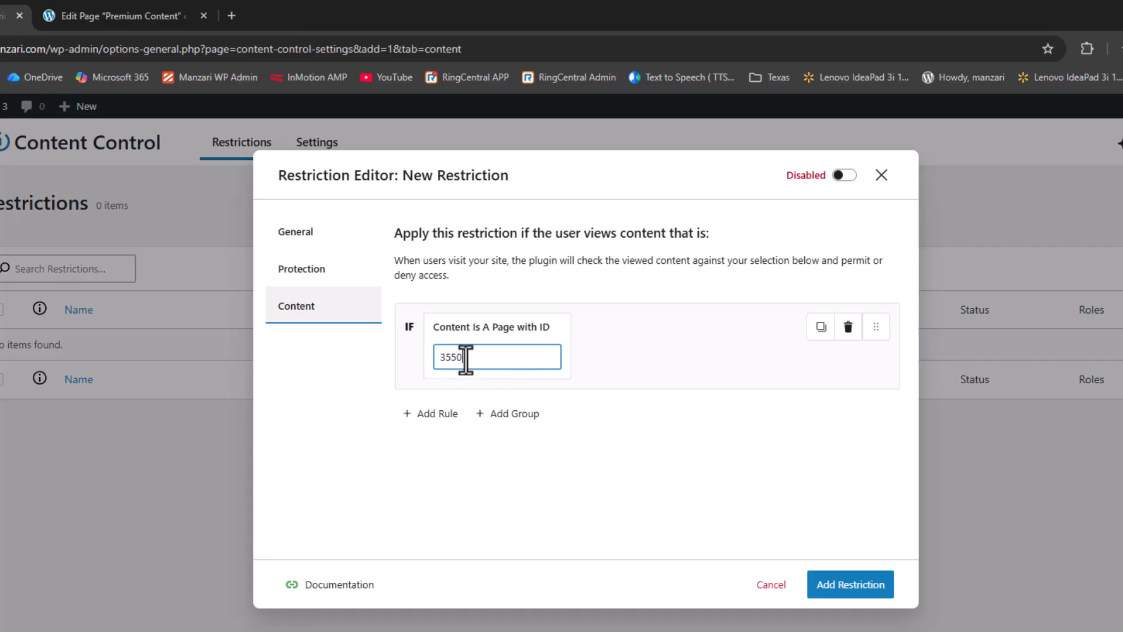
Step: Add the new Premium Content restriction and enable it in the restrictions list
click(862, 587)
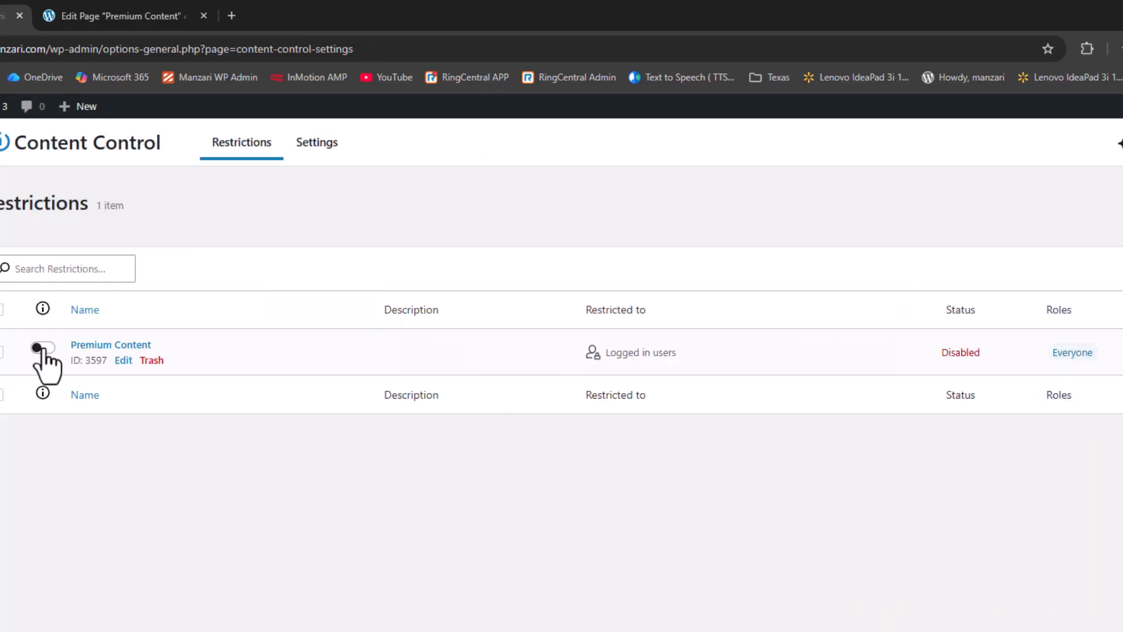
click(40, 351)
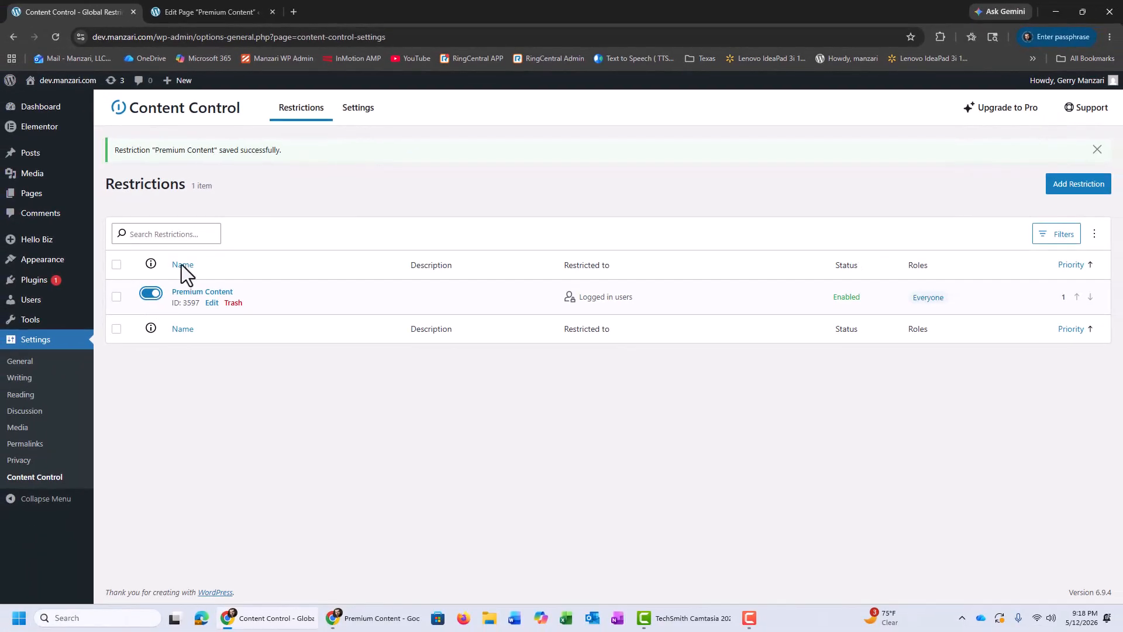
Step: Switch to Microsoft Edge, go to dev.manzari.com and open the Premium Content page as a logged-out visitor
click(201, 621)
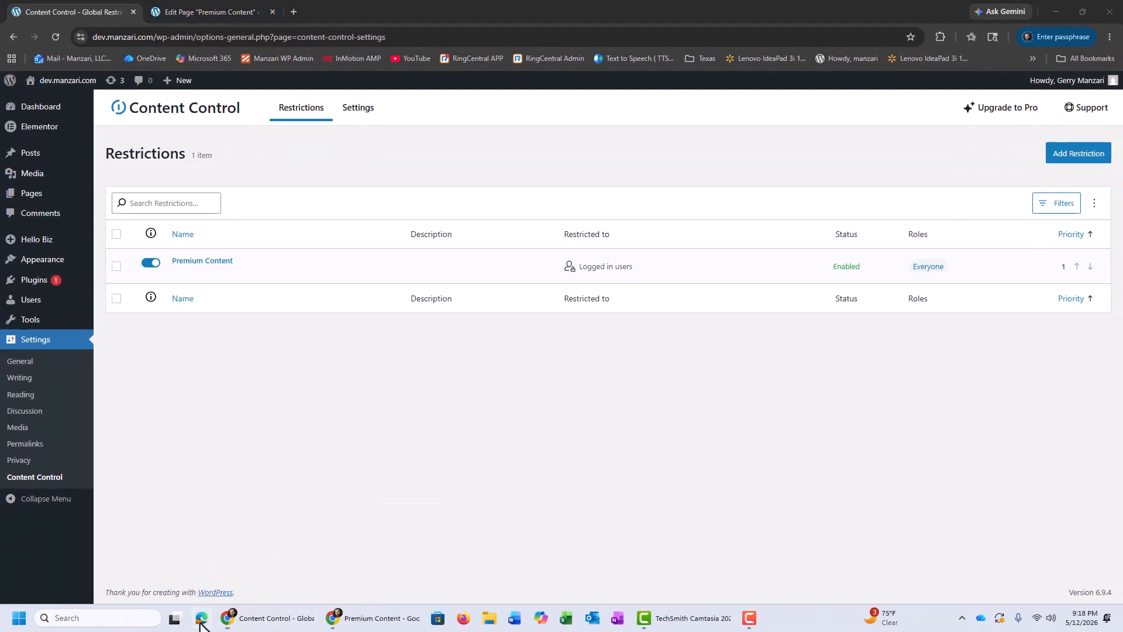
text(dev)
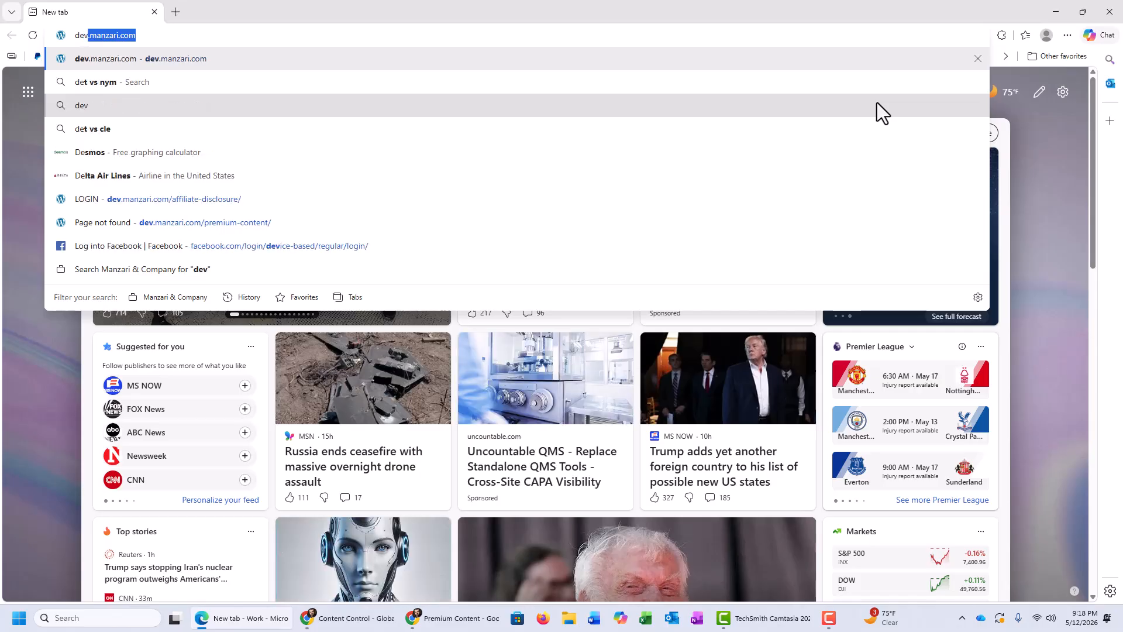
key(Return)
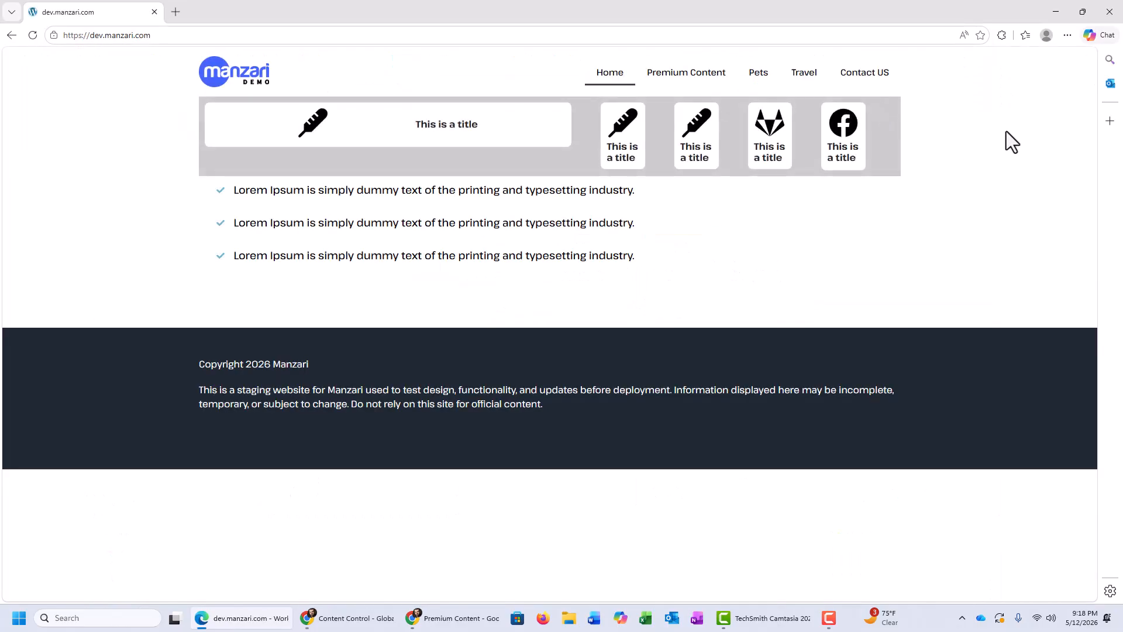
click(659, 78)
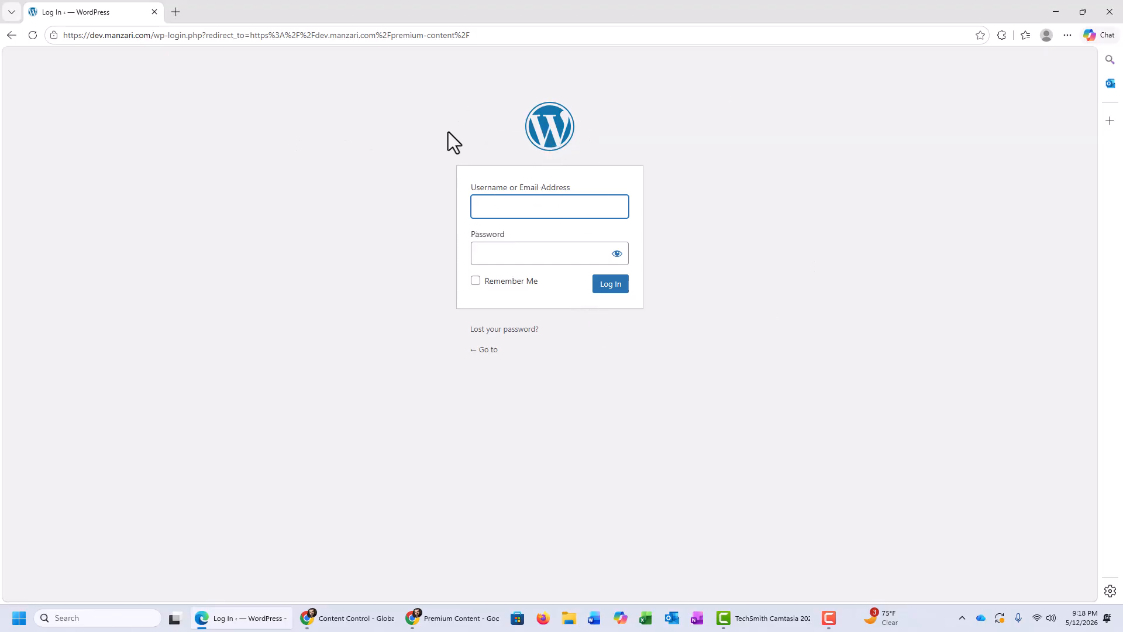
click(391, 117)
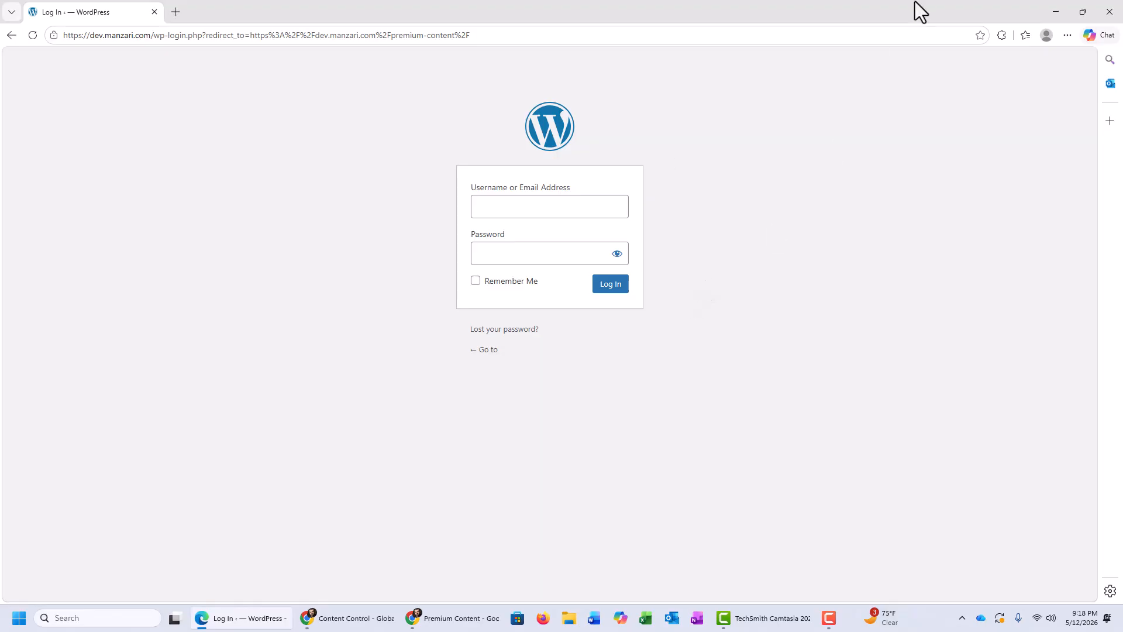
Step: Return to the WordPress admin in Chrome, add a new page titled "LOGIN" and publish it
click(351, 618)
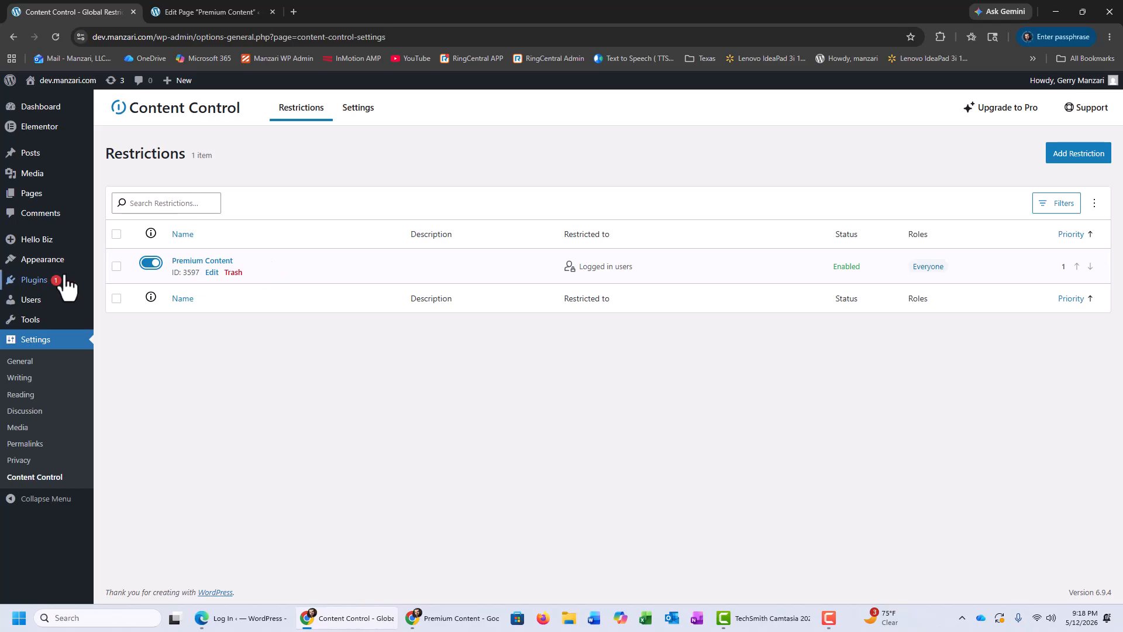
mouse_move(39, 200)
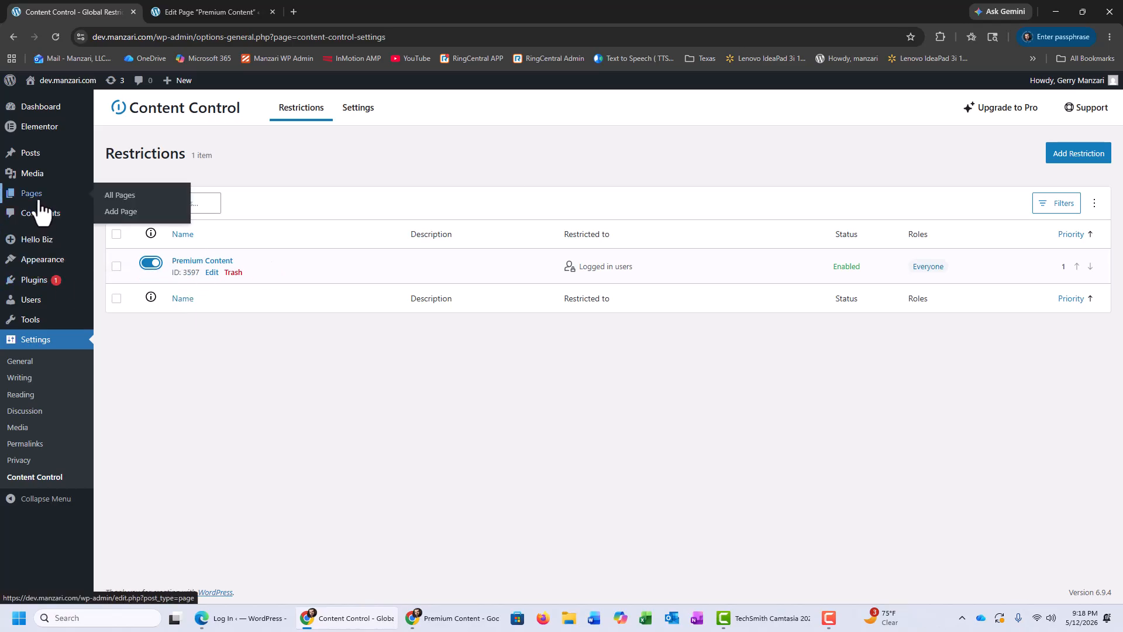
click(120, 212)
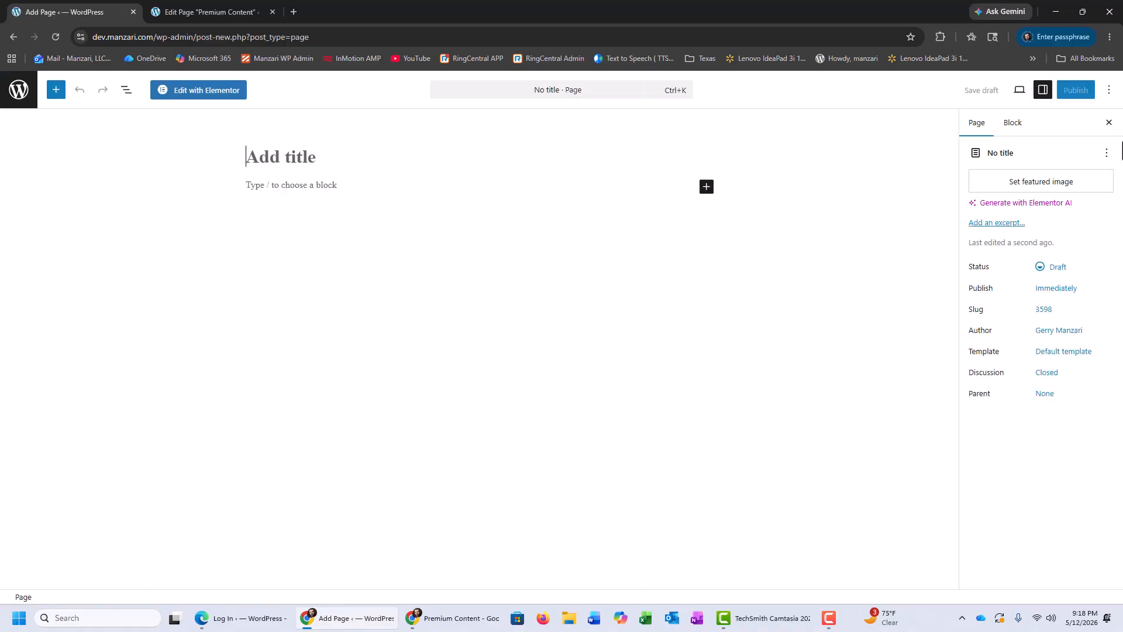
text(LOGIN)
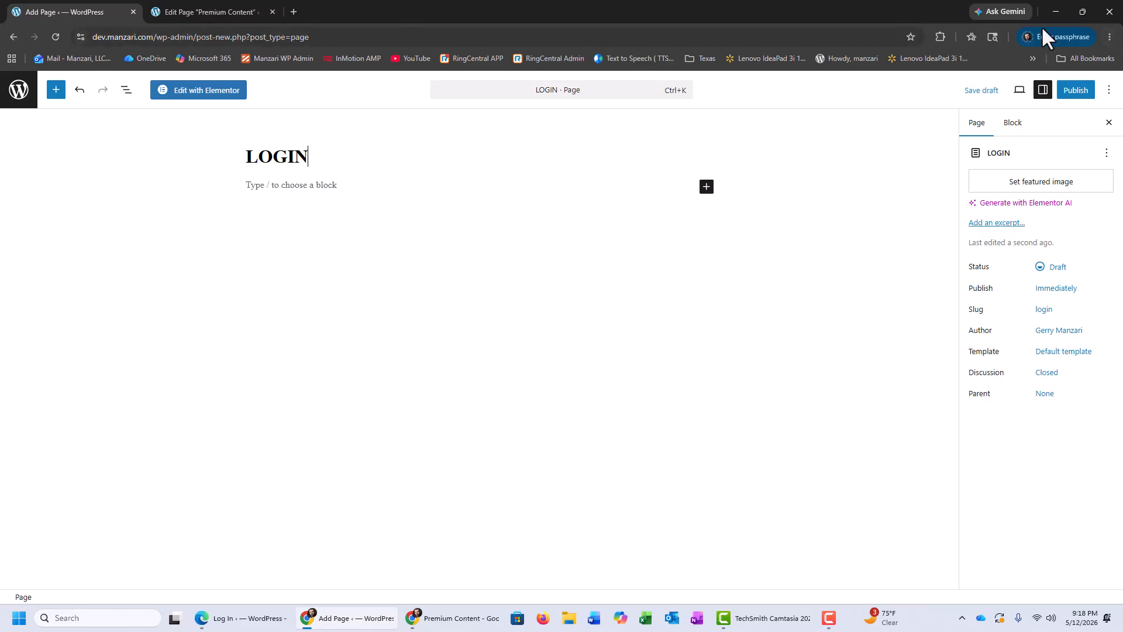
click(1075, 91)
click(1075, 92)
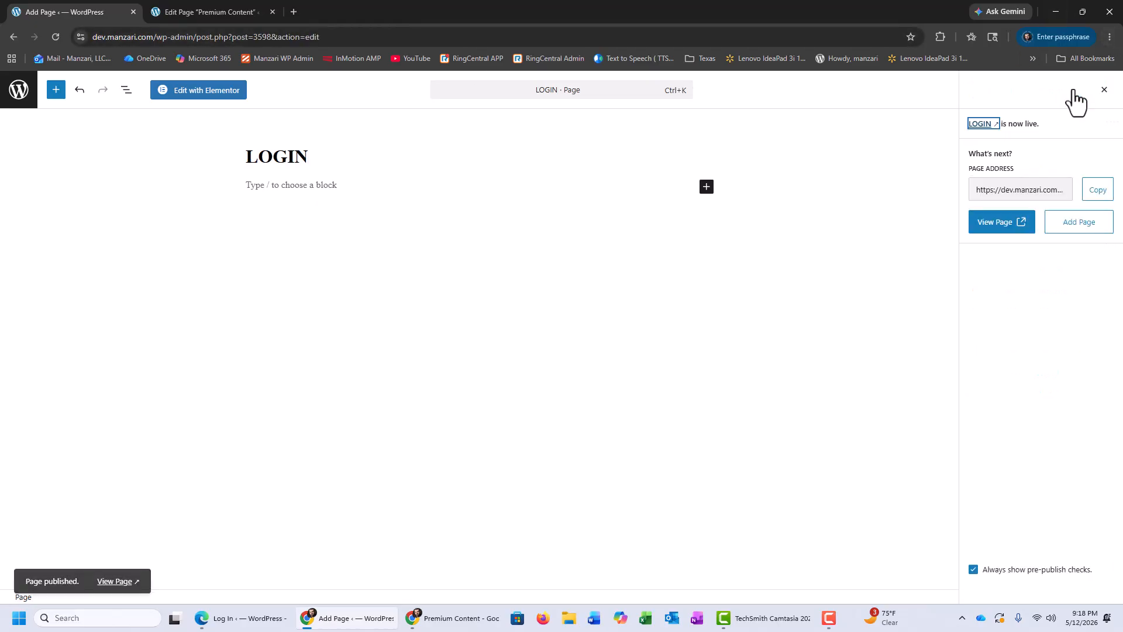
Step: Edit the LOGIN page with Elementor, place a Login widget in the empty content area and publish the change
click(194, 100)
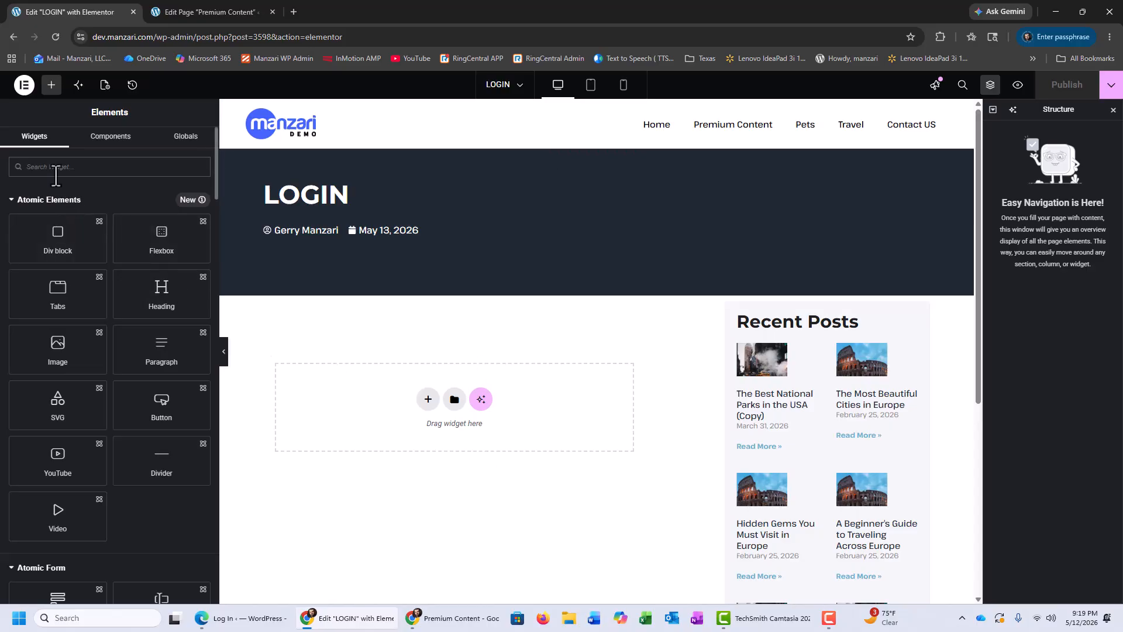
text(LOGIN)
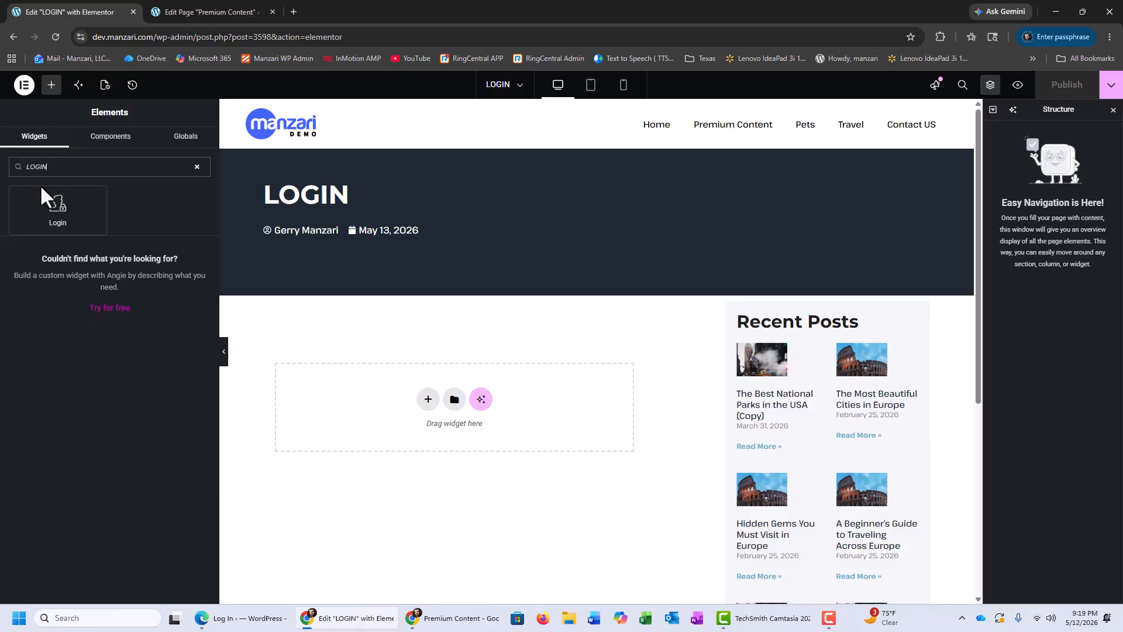
drag(57, 208, 407, 404)
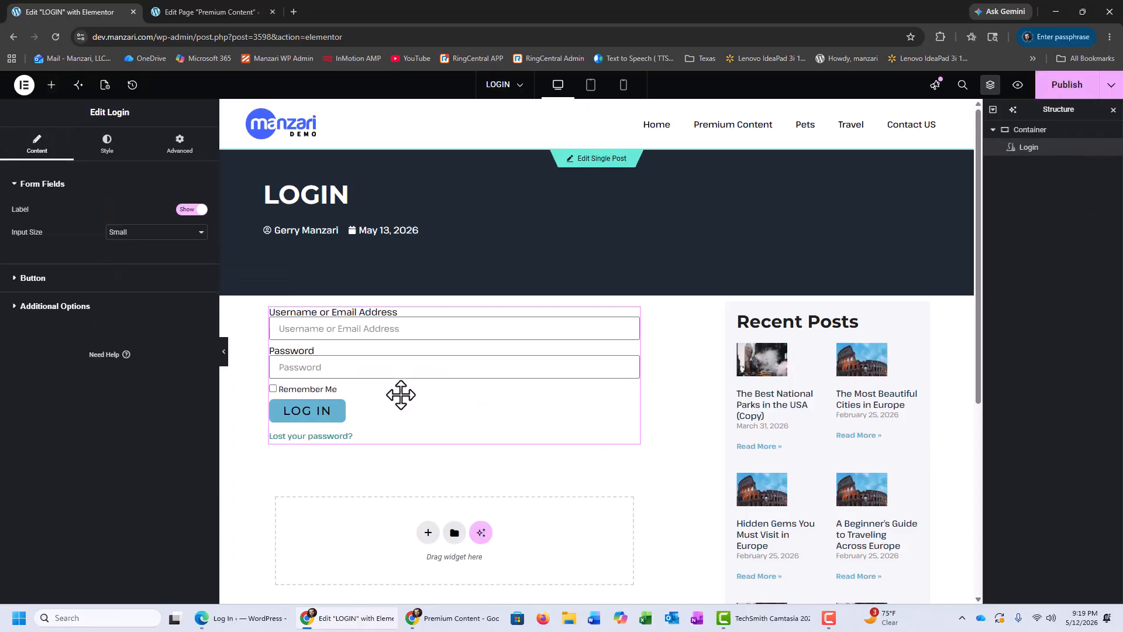
click(1076, 91)
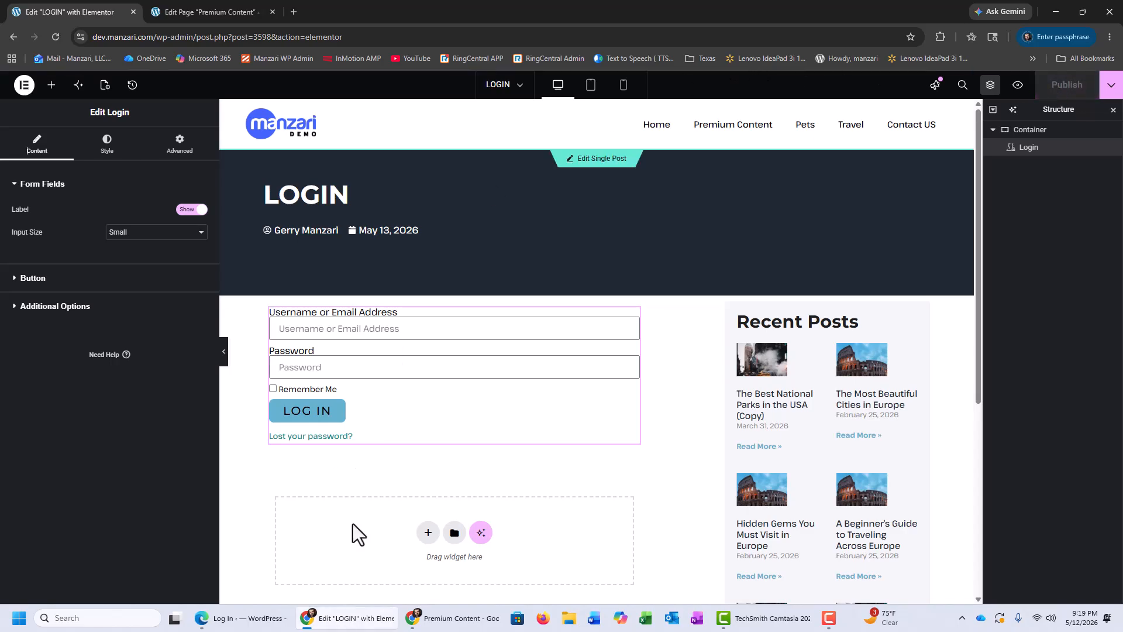
Step: Exit Elementor to WordPress, view the LOGIN page from the pages list and copy its web address
click(24, 86)
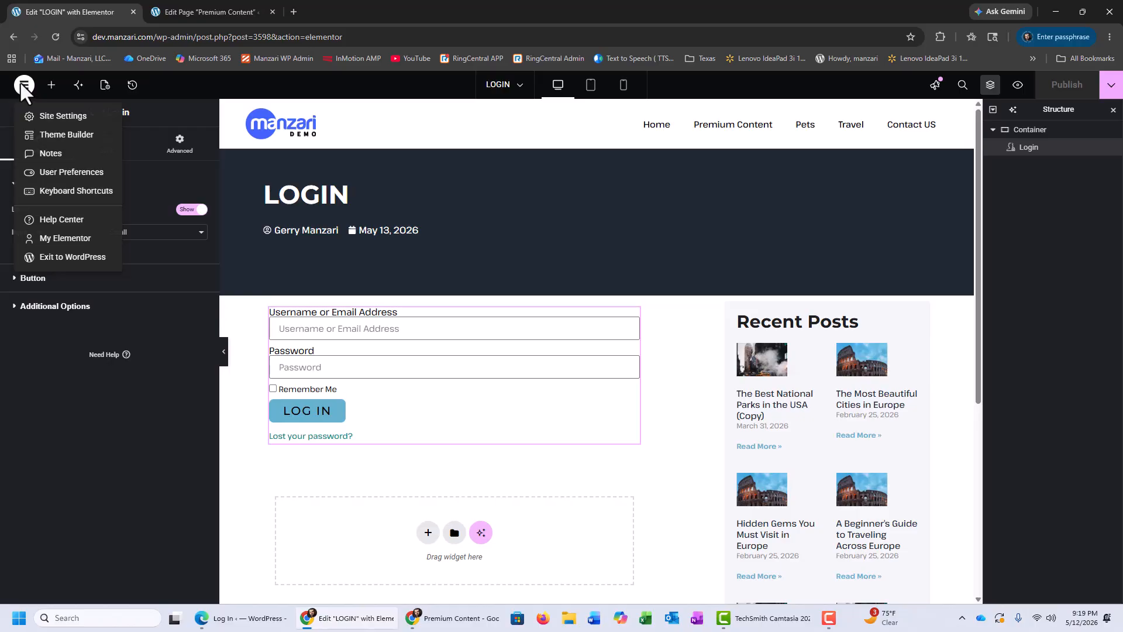
click(44, 258)
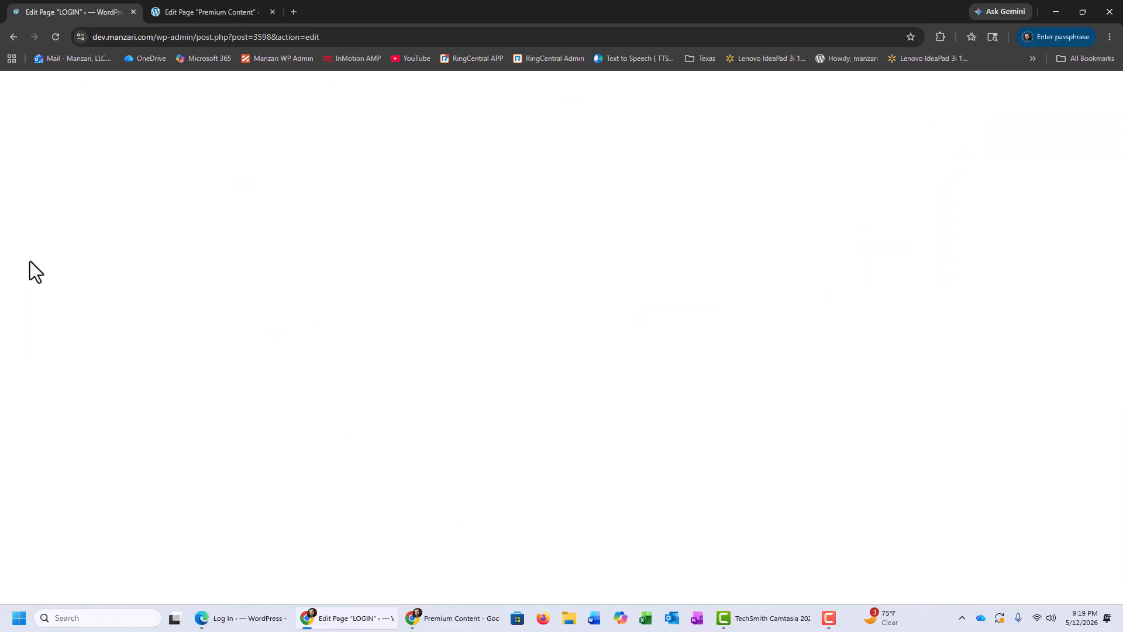
click(17, 91)
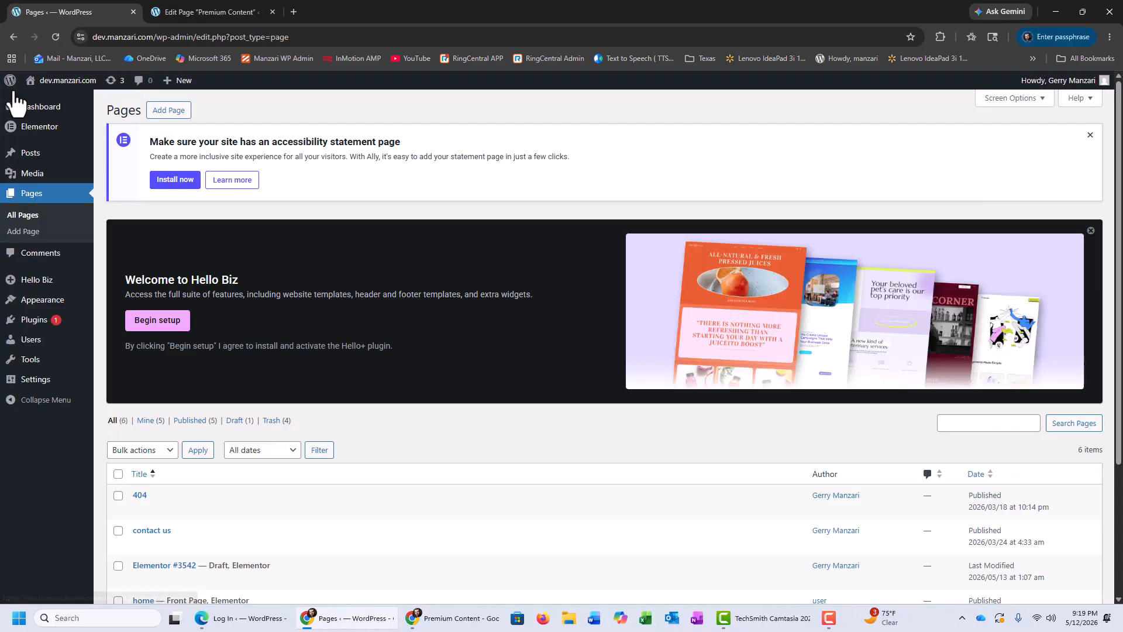
scroll(241, 318, down, 3)
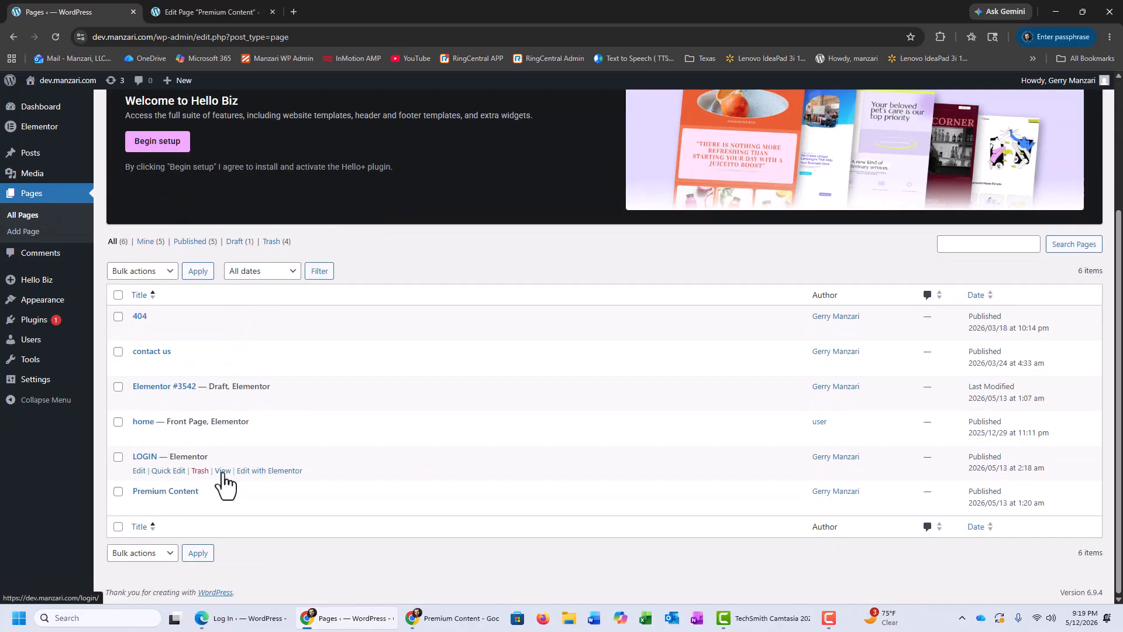
click(222, 471)
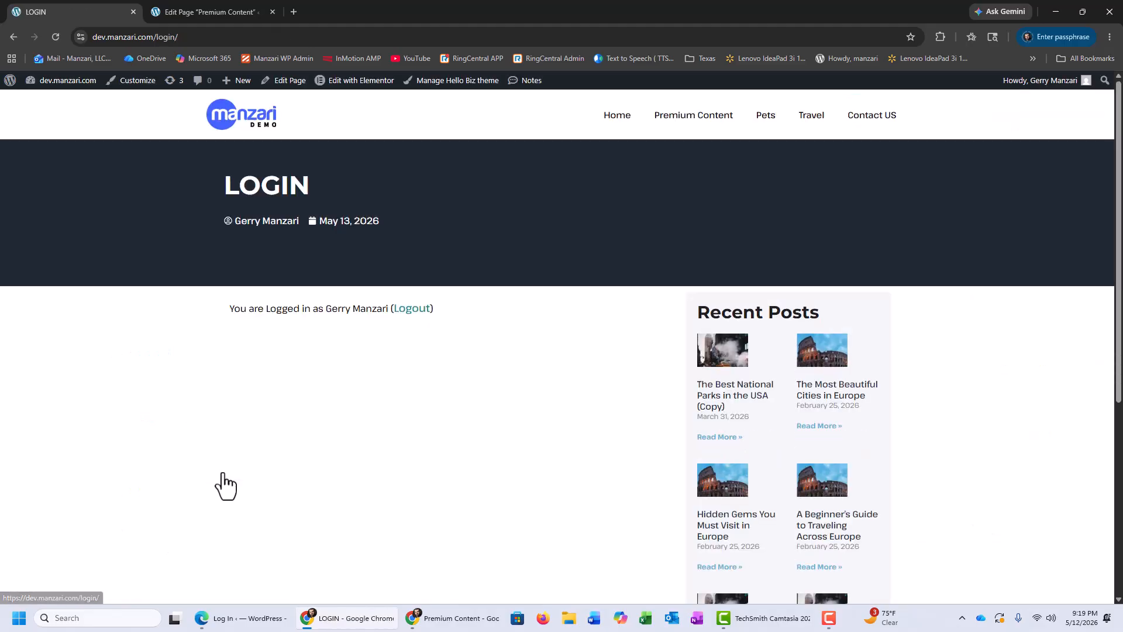
click(134, 39)
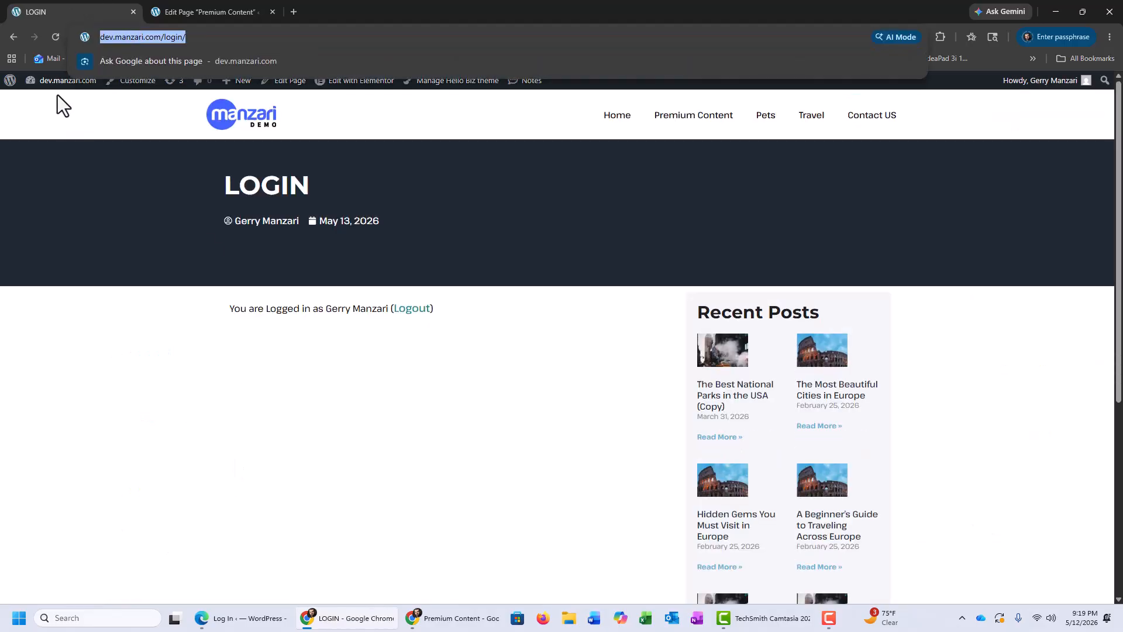
Step: Go back to the Content Control settings in the WordPress admin and open the Premium Content restriction for editing
click(58, 80)
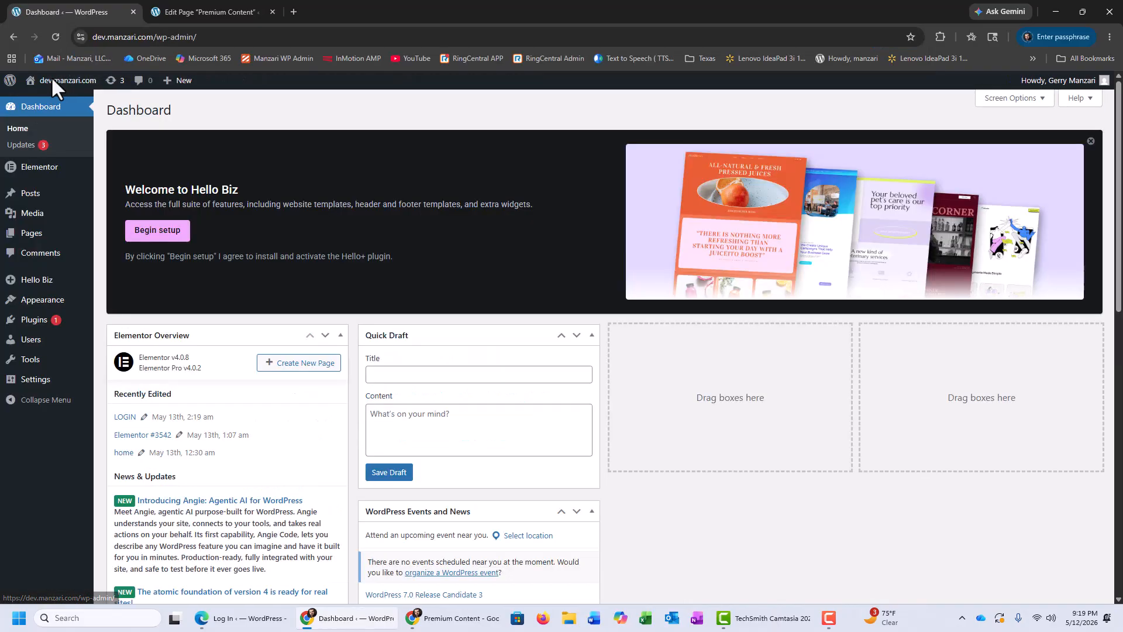
mouse_move(33, 383)
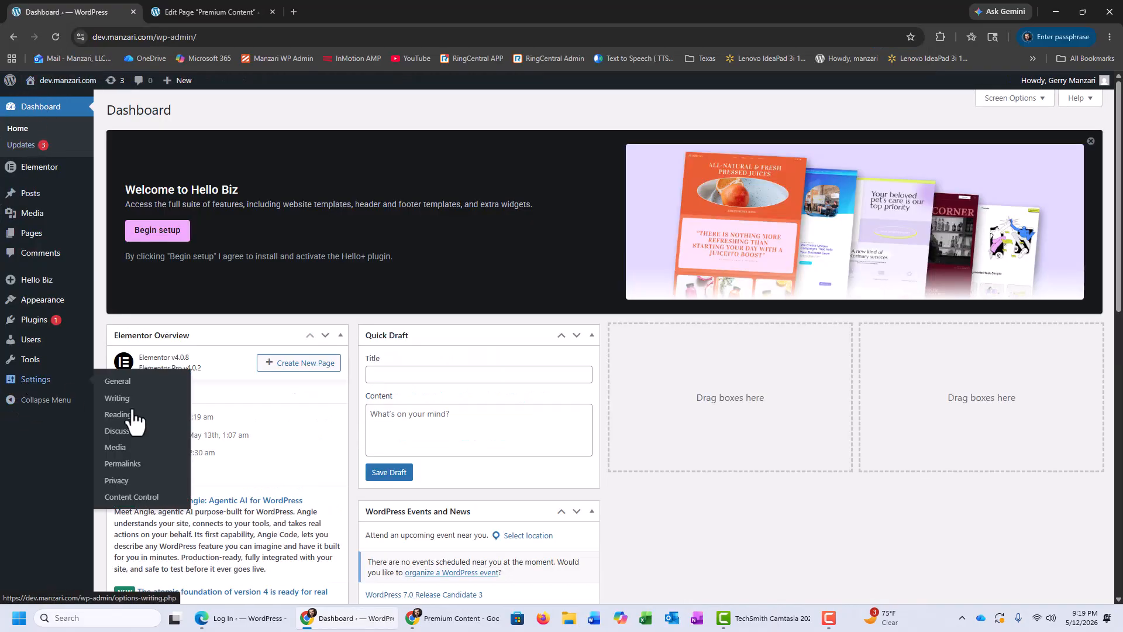
click(132, 497)
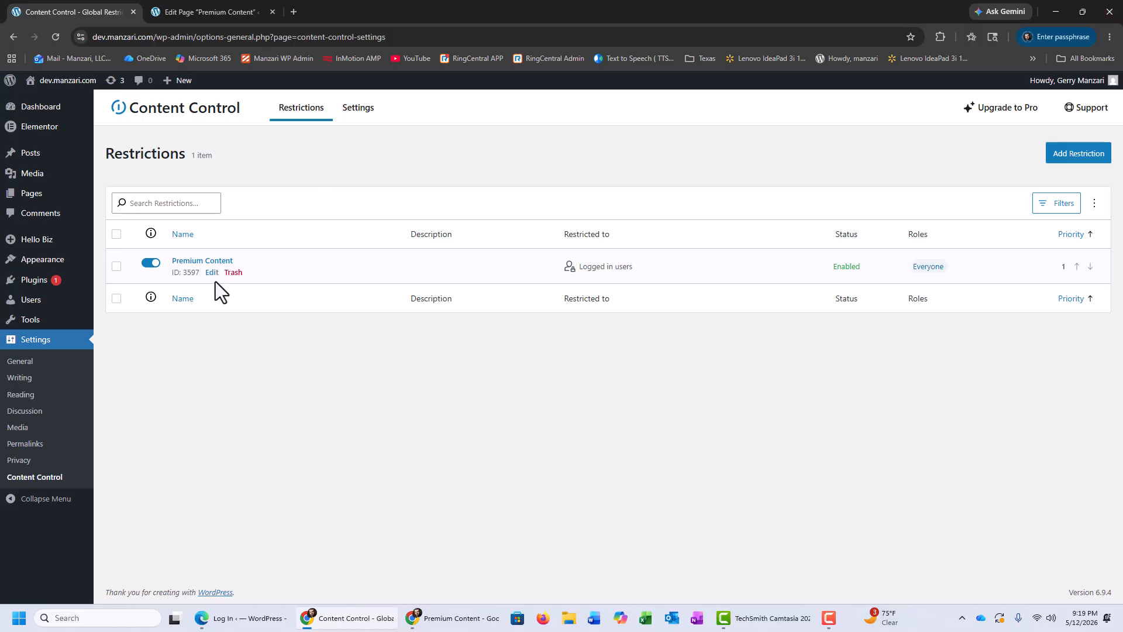
mouse_move(208, 279)
click(212, 273)
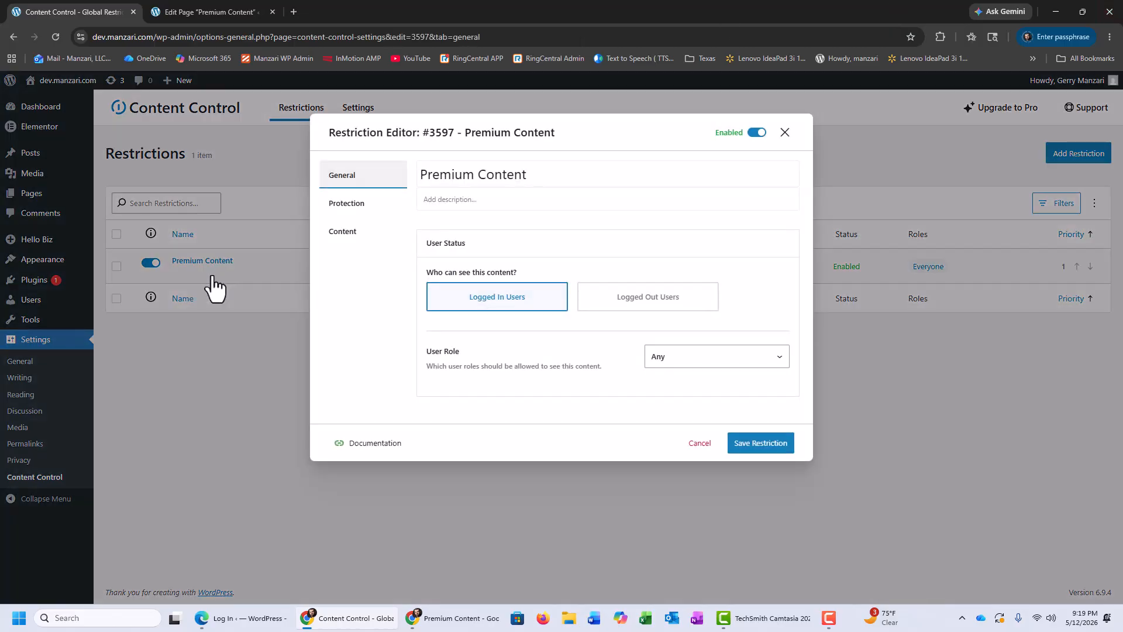
click(372, 212)
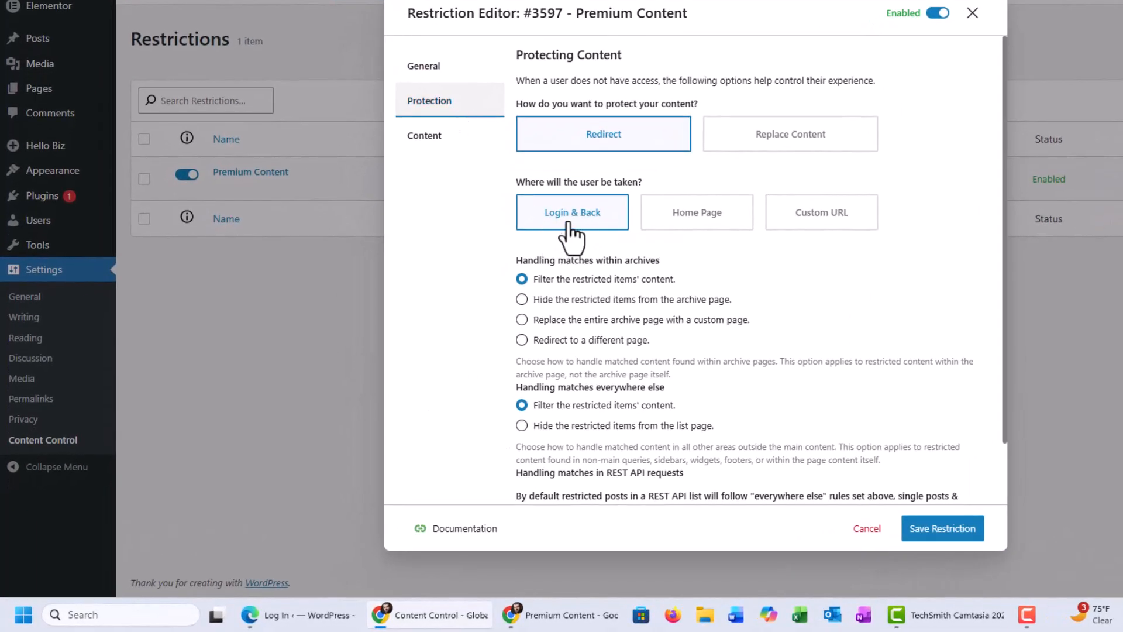
click(819, 217)
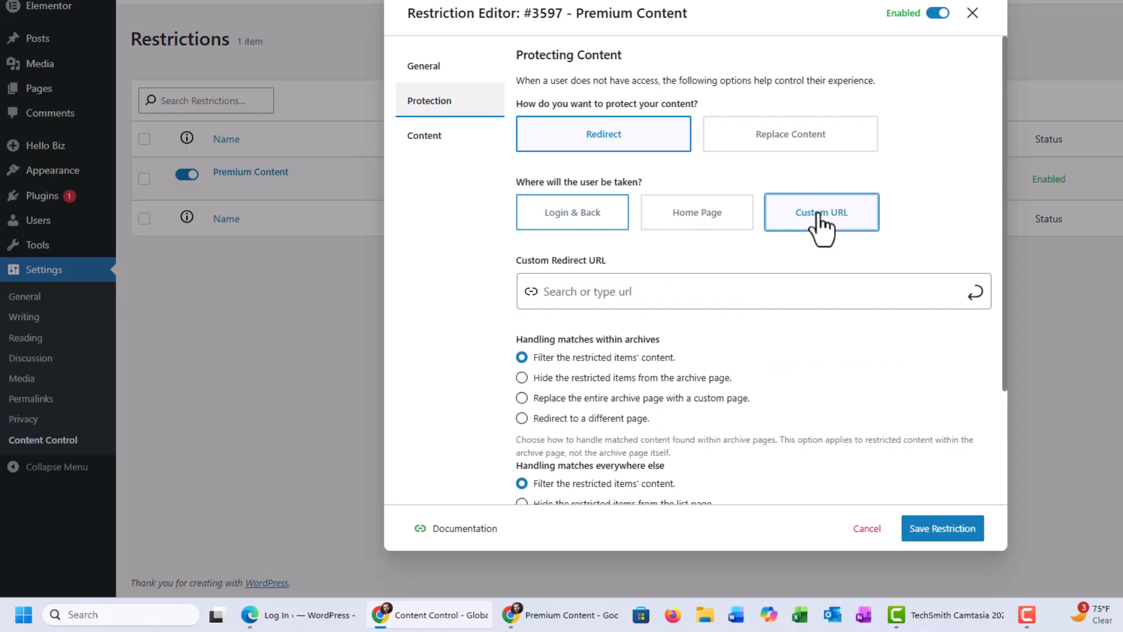
click(637, 301)
text(https://dev.manzar.com/login/)
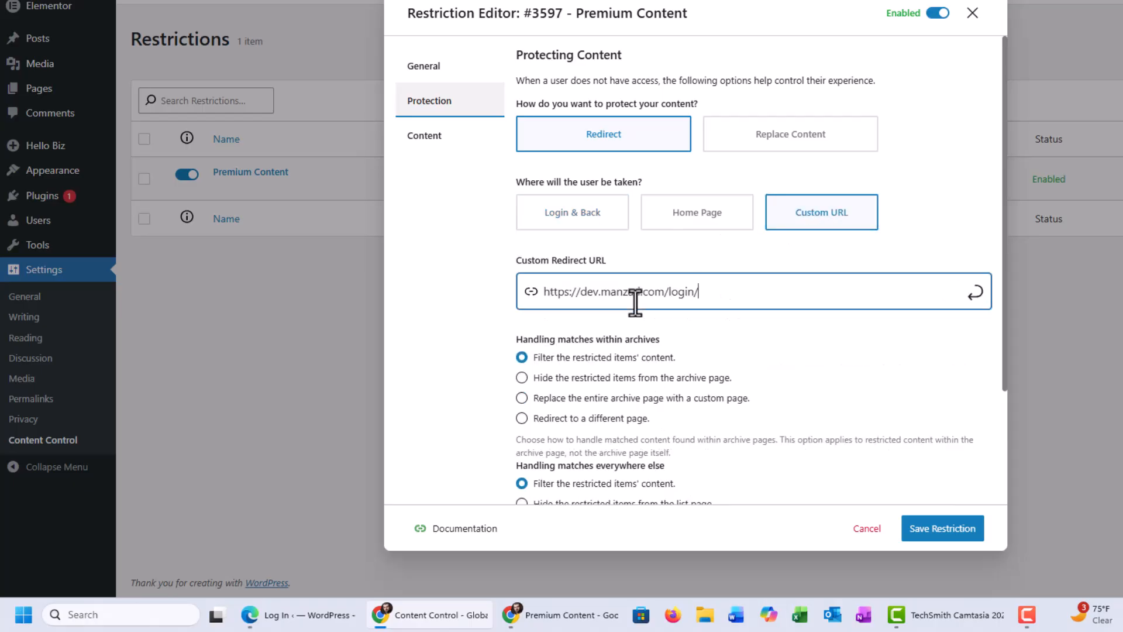
click(974, 293)
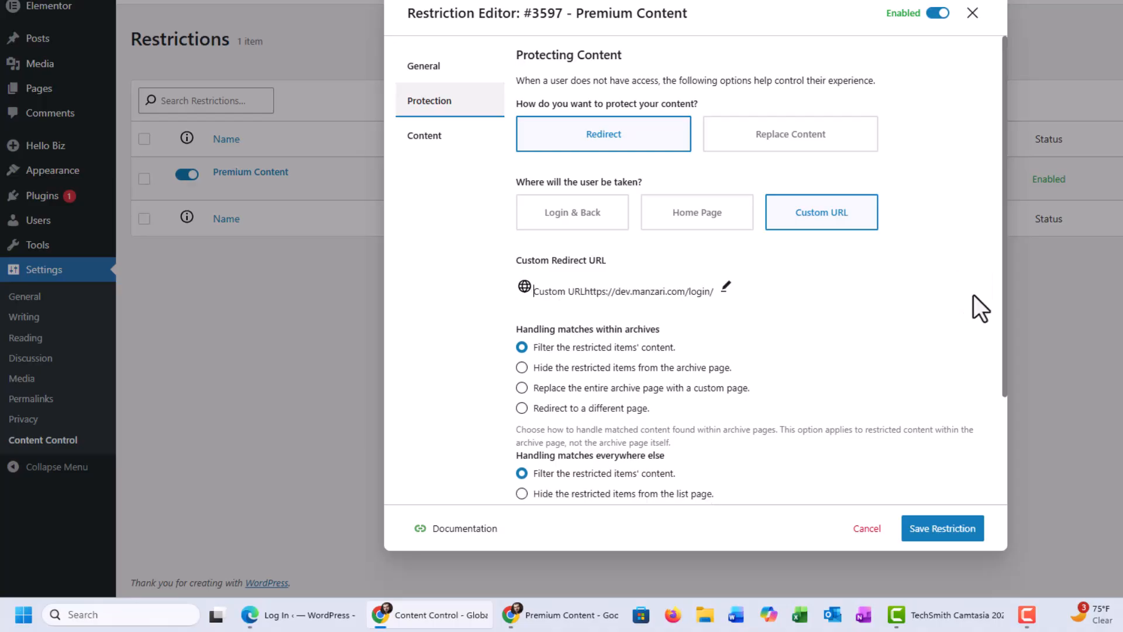
click(939, 530)
Step: Switch to Microsoft Edge, load the dev.manzari.com home page and open Premium Content to test the redirect
click(264, 620)
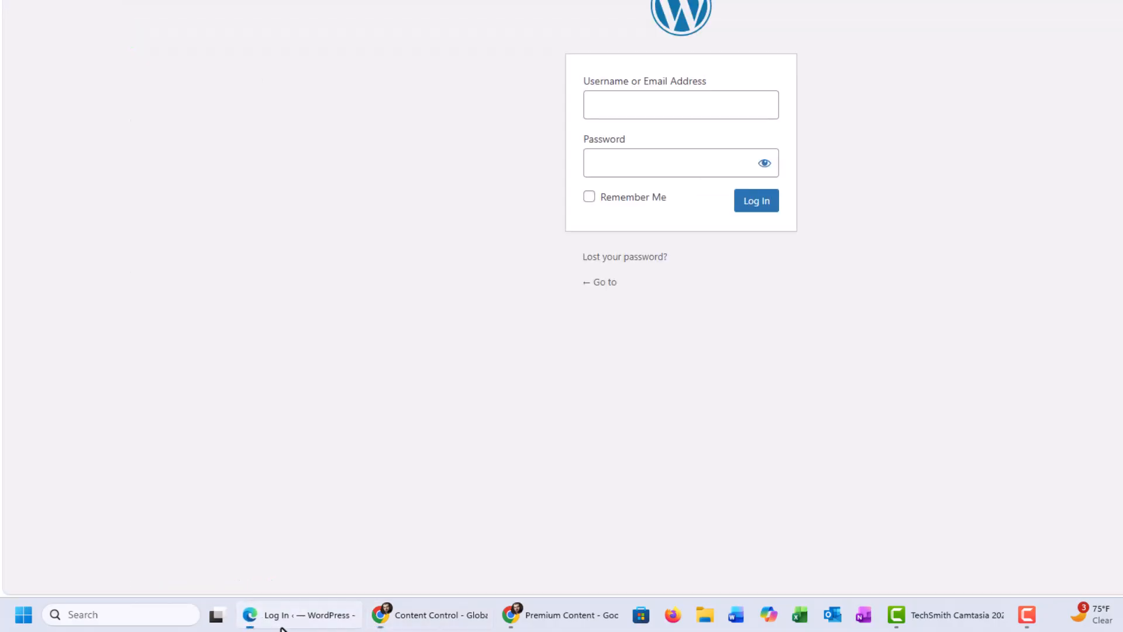
drag(514, 36, 210, 35)
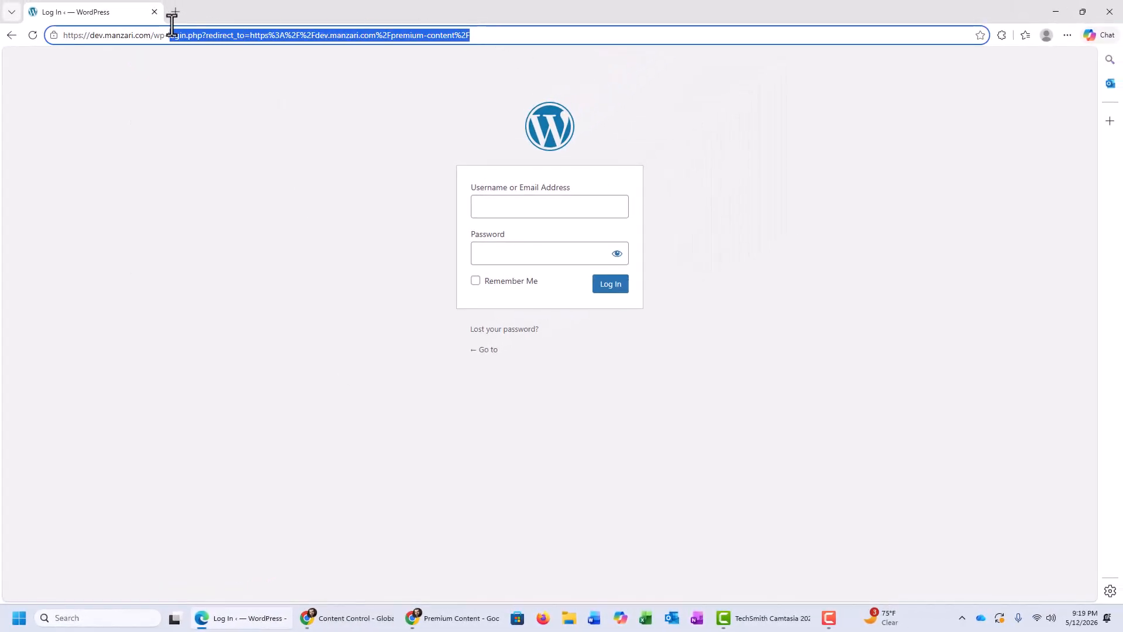
key(BackSpace)
key(BackSpace)
key(BackSpace)
key(BackSpace)
key(BackSpace)
key(BackSpace)
key(BackSpace)
key(BackSpace)
key(BackSpace)
key(BackSpace)
key(BackSpace)
key(BackSpace)
key(BackSpace)
key(BackSpace)
key(BackSpace)
key(BackSpace)
key(BackSpace)
key(Return)
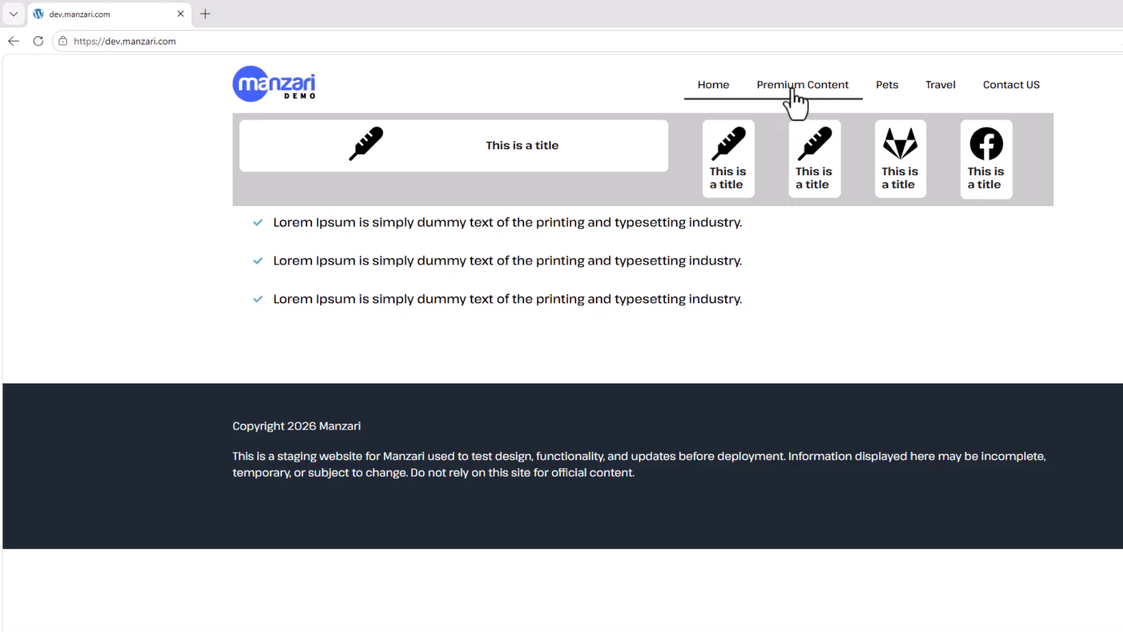
click(792, 89)
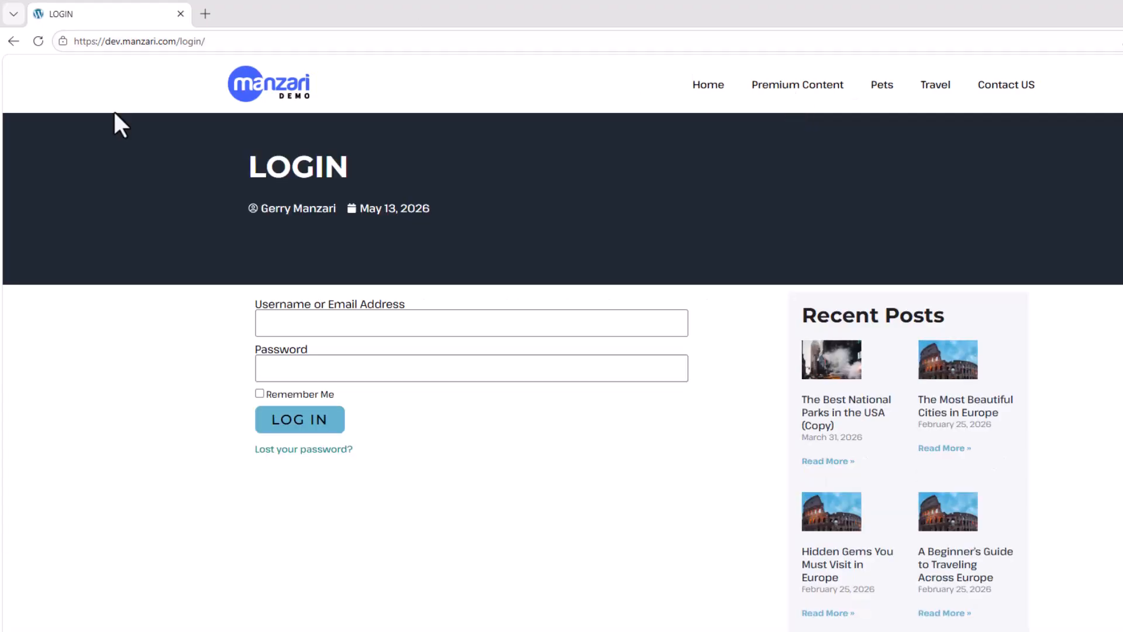
Step: Log in as "customer" with the account password, open the Premium Content page and dismiss the offer to save the password
click(289, 325)
text(customer)
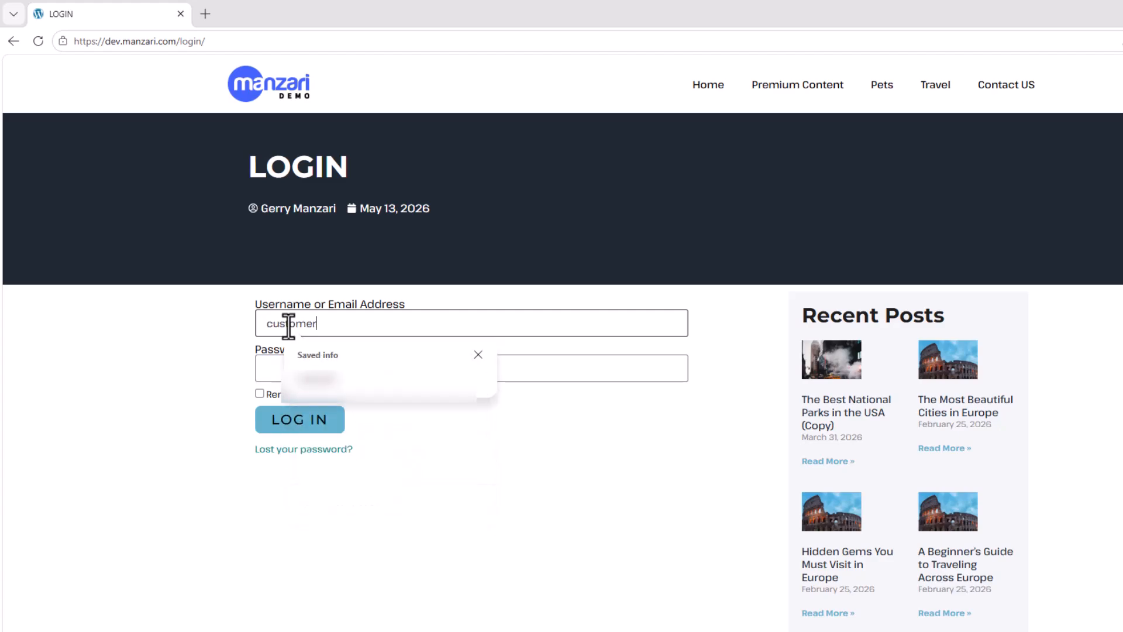
key(Tab)
text(•••••)
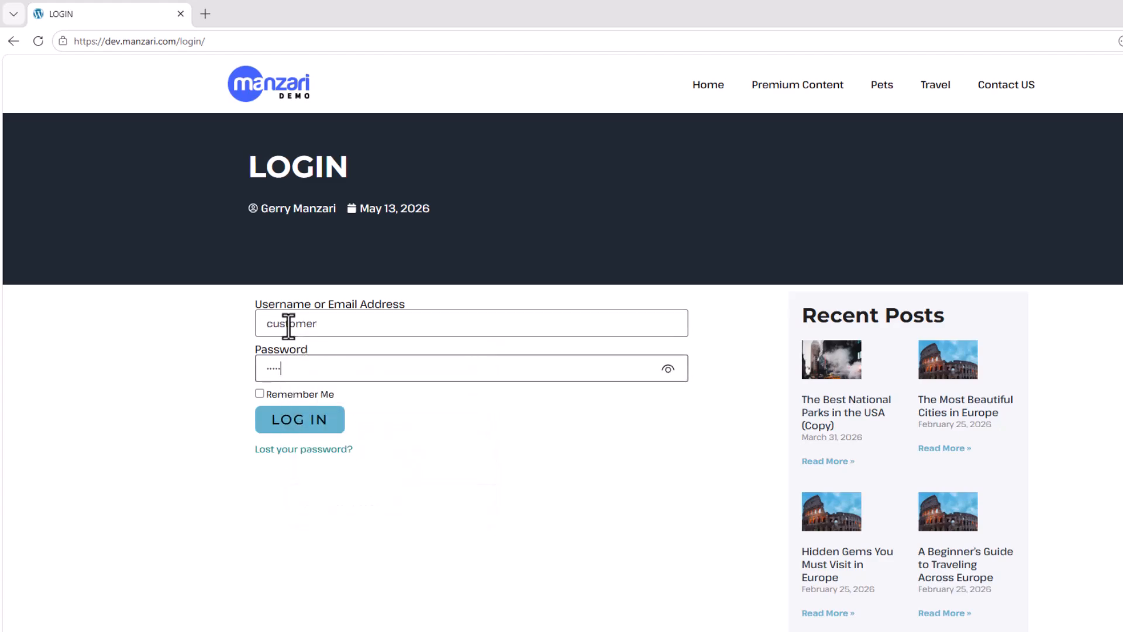
key(Return)
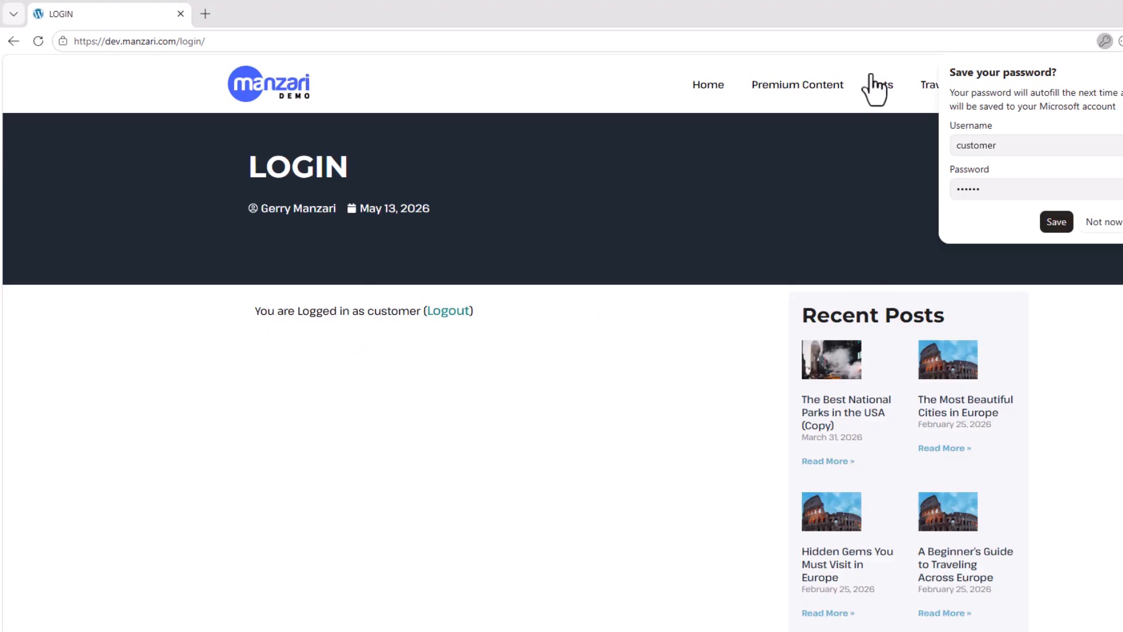
click(807, 95)
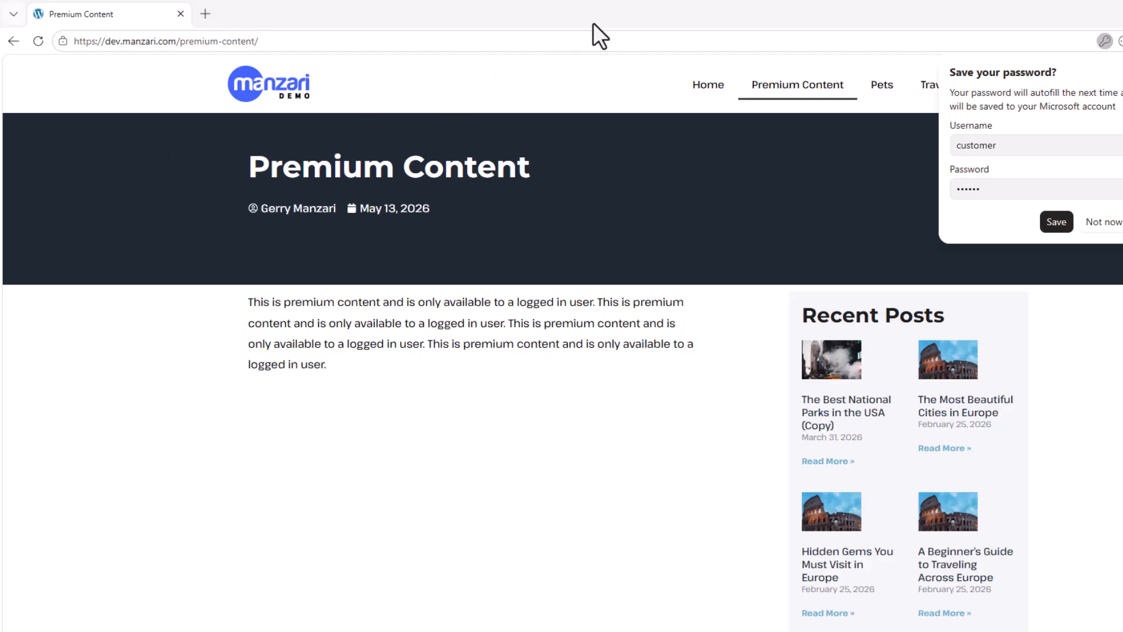
click(1122, 72)
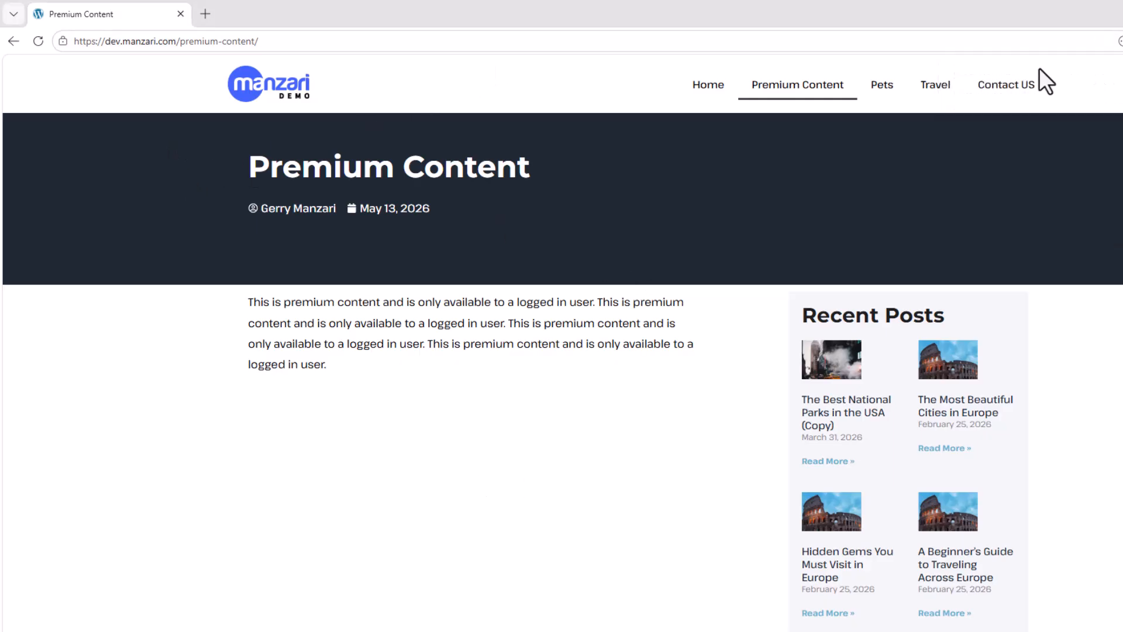